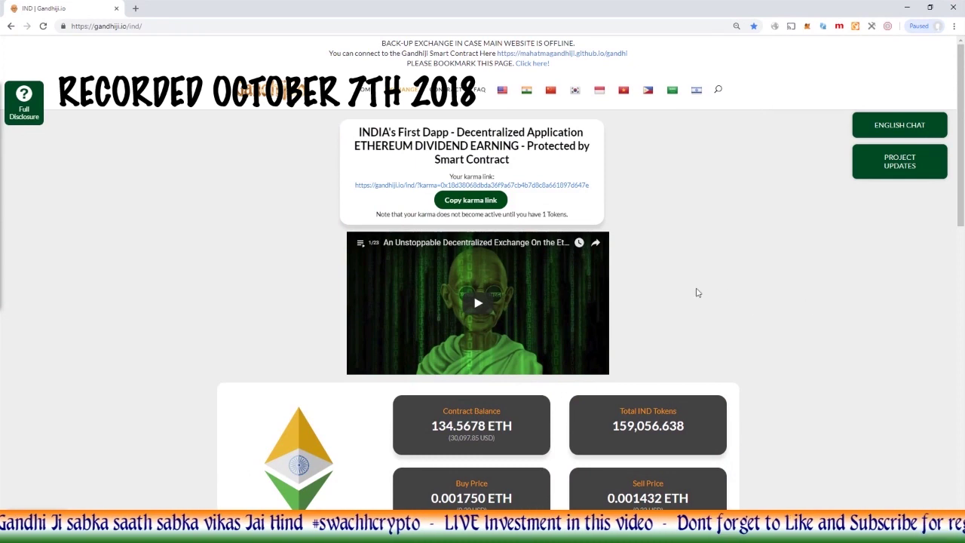
Step: Review the token prices, balances and dividend figures on the IND exchange page and open the contract balance's Etherscan record
scroll(697, 291, "down", 5)
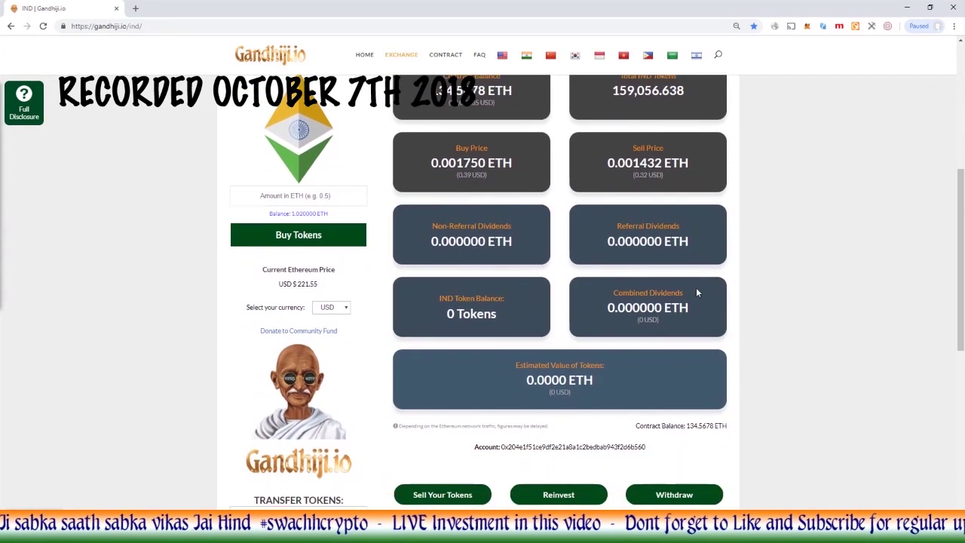
scroll(696, 287, "down", 4)
scroll(696, 288, "up", 5)
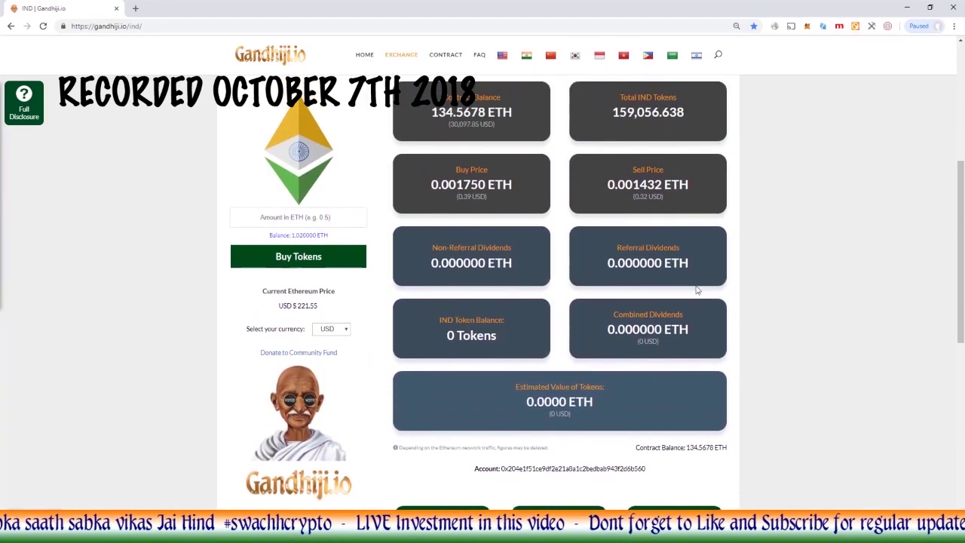
scroll(697, 289, "up", 4)
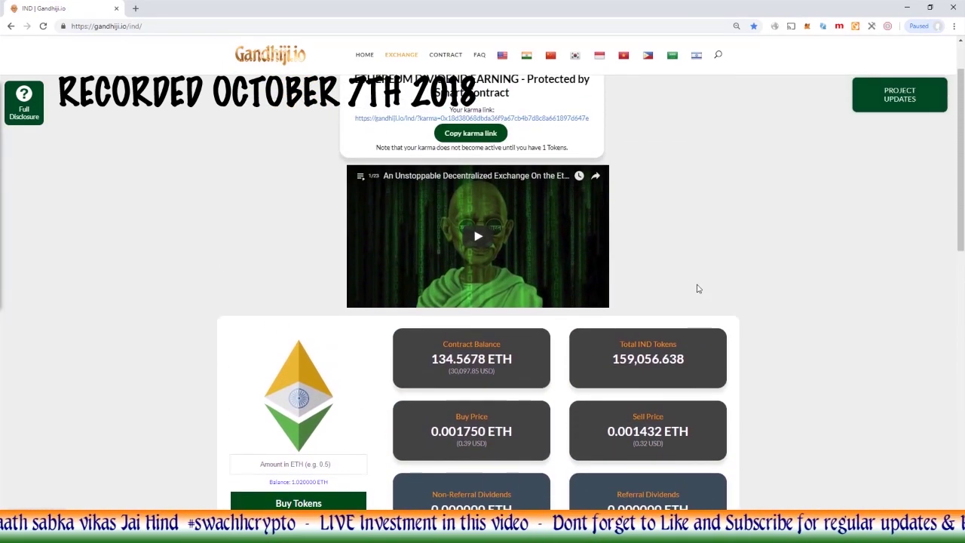
scroll(697, 288, "up", 1)
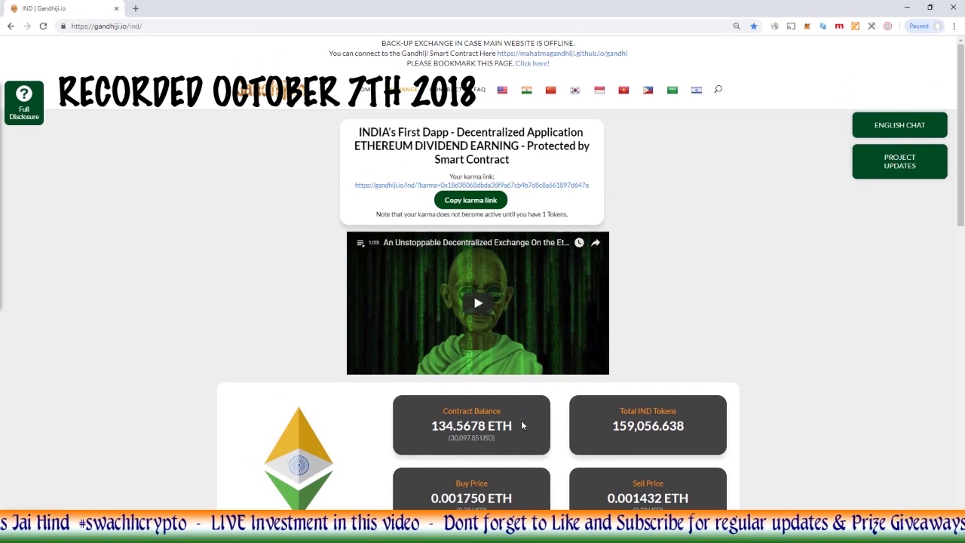
scroll(473, 437, "down", 1)
scroll(473, 438, "down", 3)
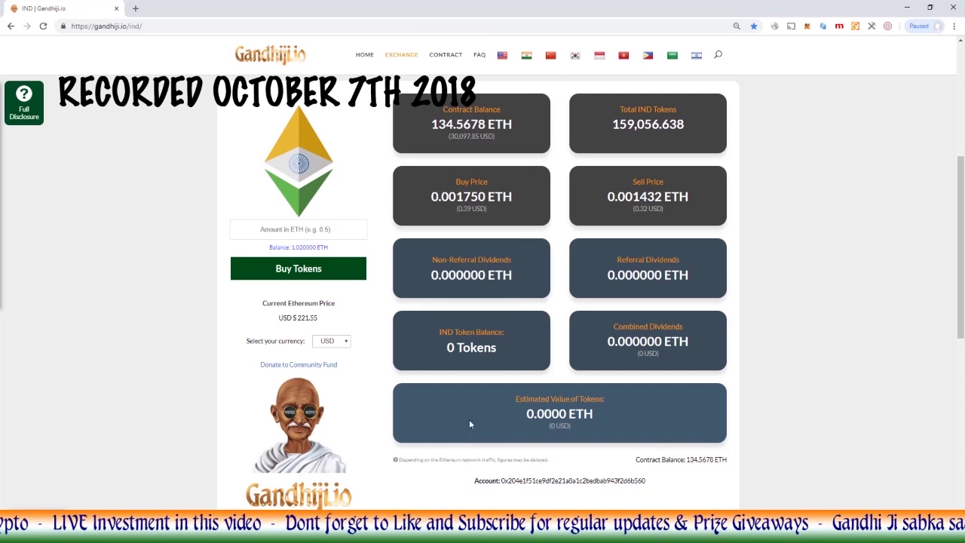
left_click(454, 126)
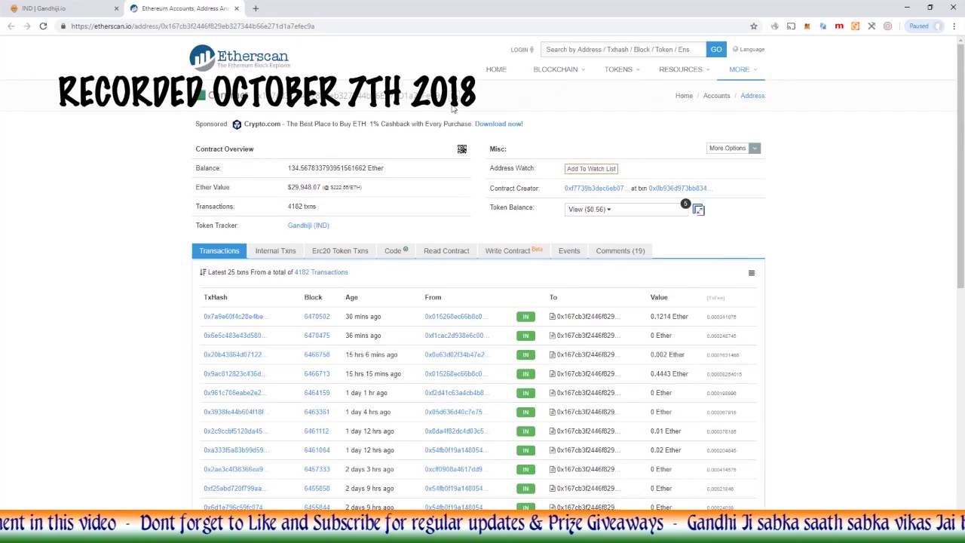
Step: Open the contract's verified source code on Etherscan and examine its public functions
scroll(415, 178, "down", 1)
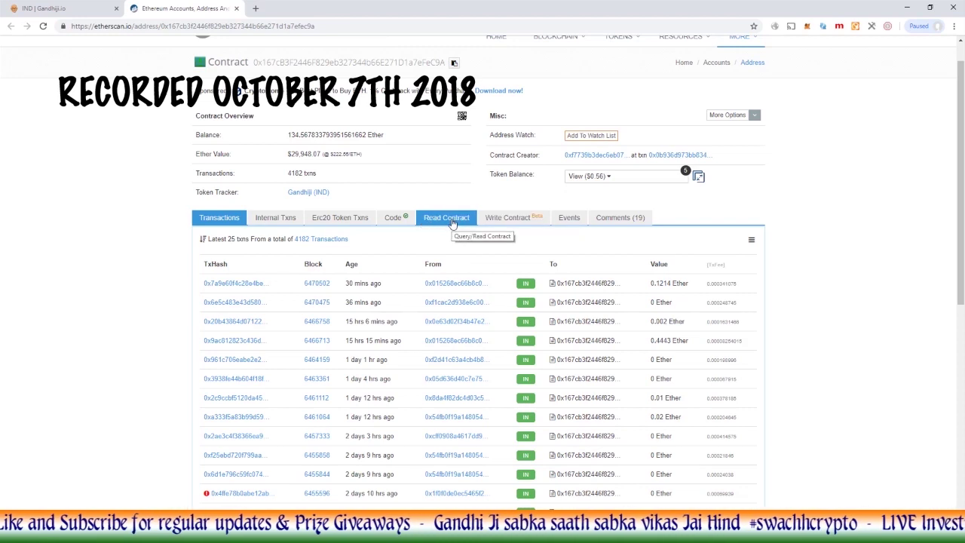
left_click(393, 221)
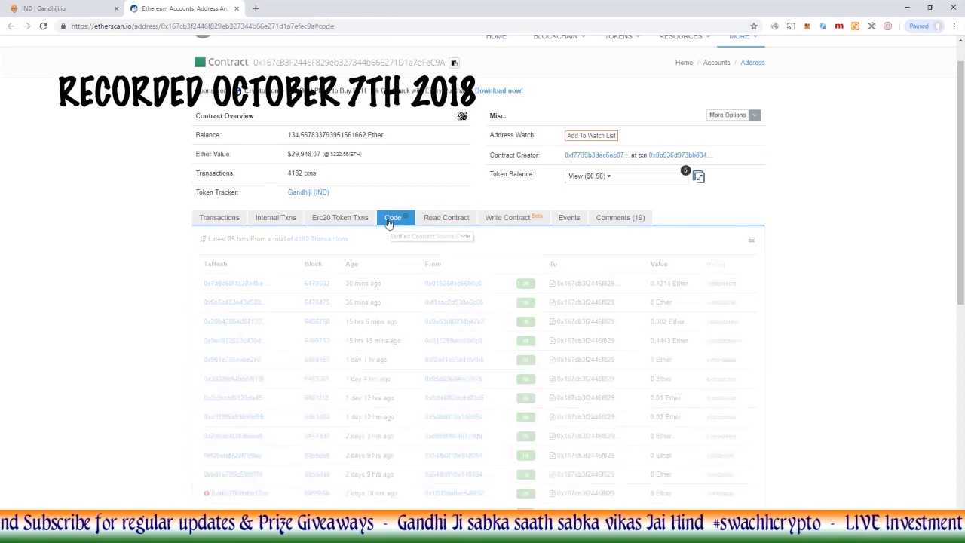
scroll(338, 318, "down", 2)
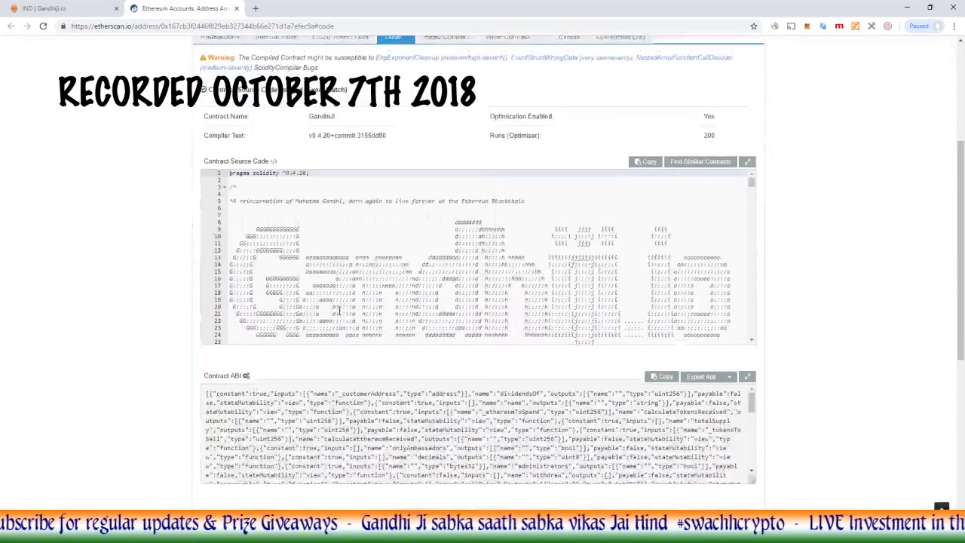
left_click(436, 257)
scroll(475, 294, "down", 20)
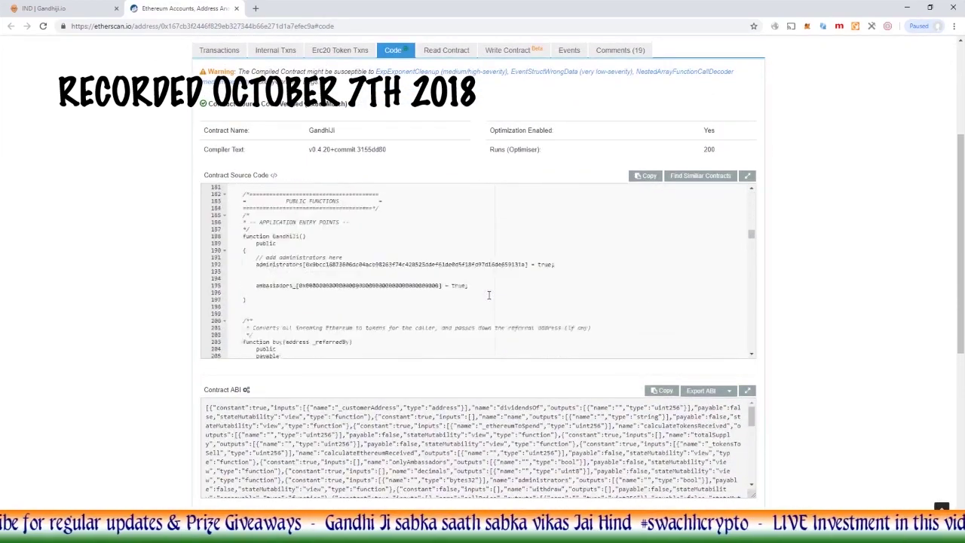
scroll(490, 273, "down", 9)
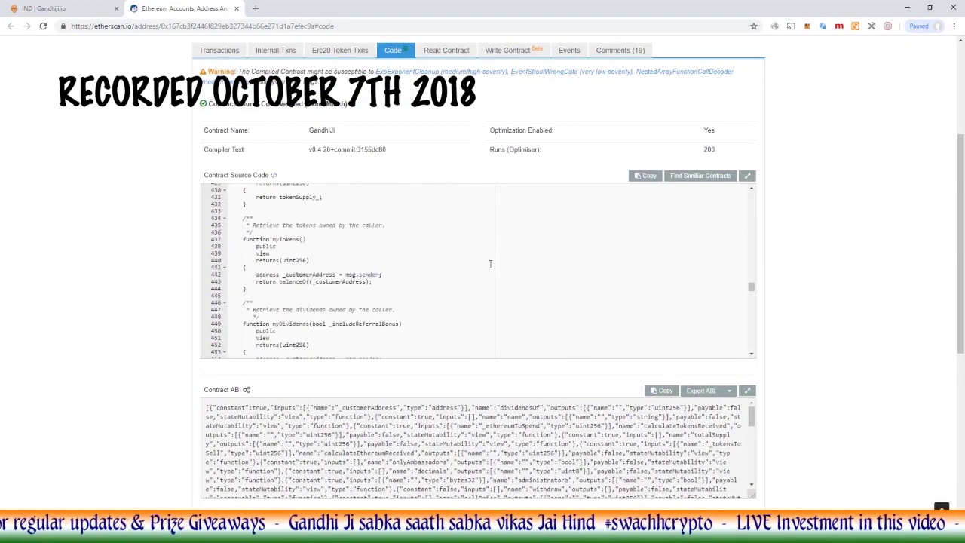
scroll(486, 284, "up", 20)
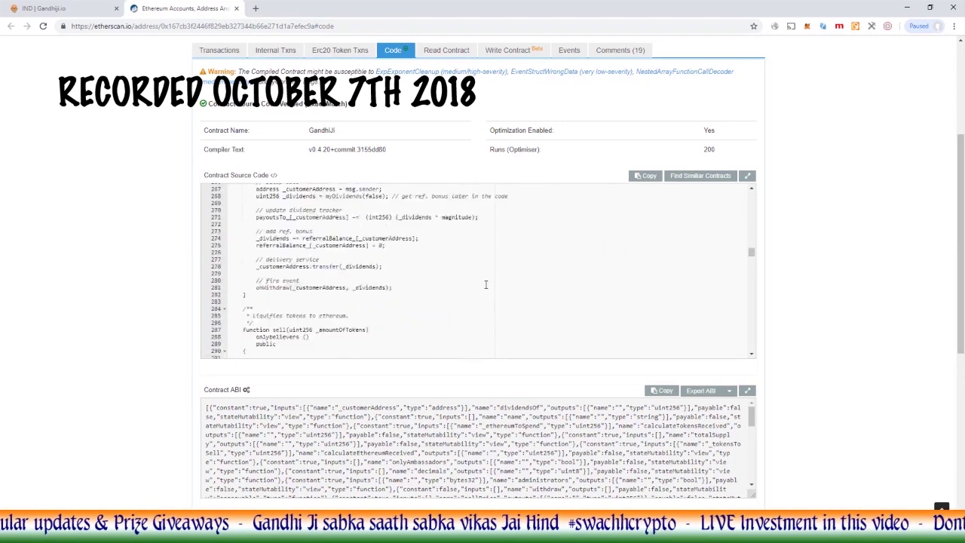
scroll(486, 284, "up", 12)
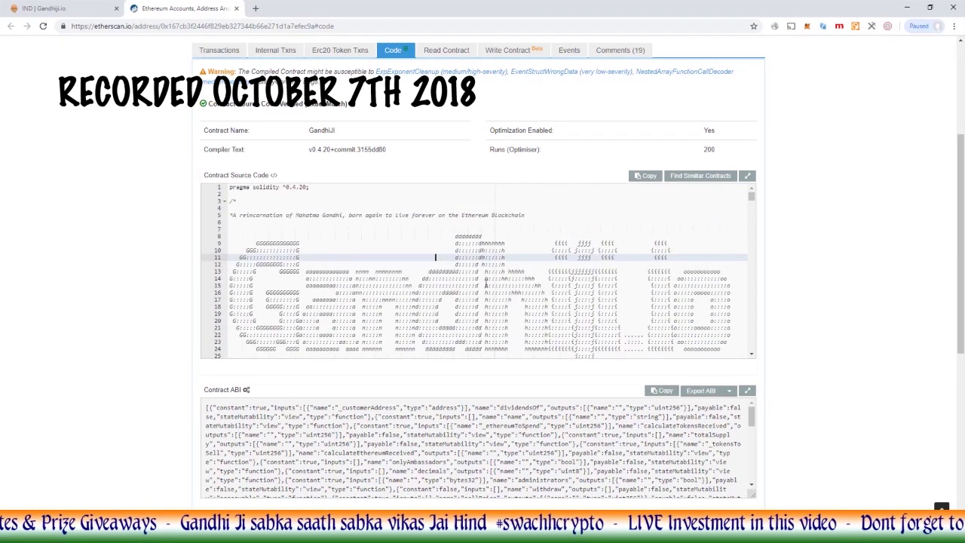
scroll(446, 173, "up", 2)
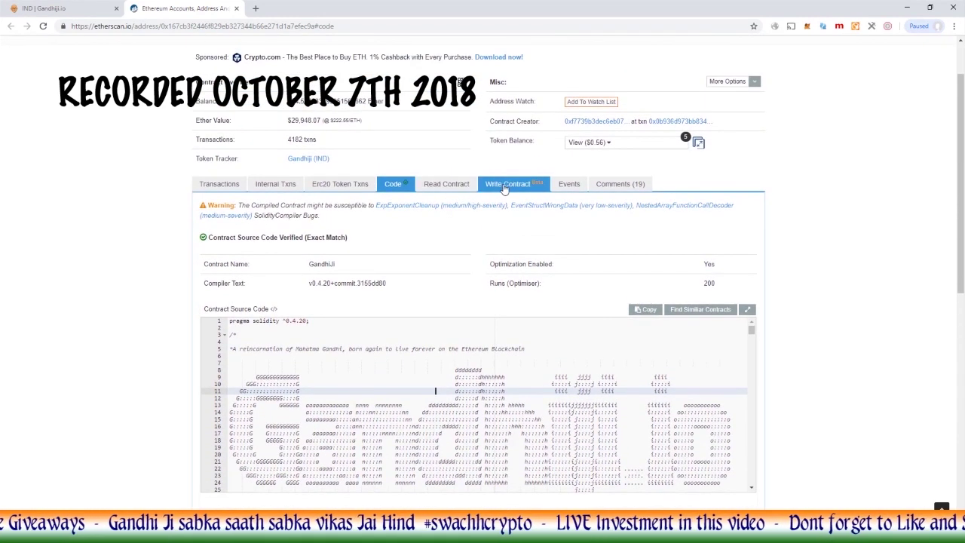
Step: Open the contract's readable functions and examine the dividendsOf entry
left_click(445, 187)
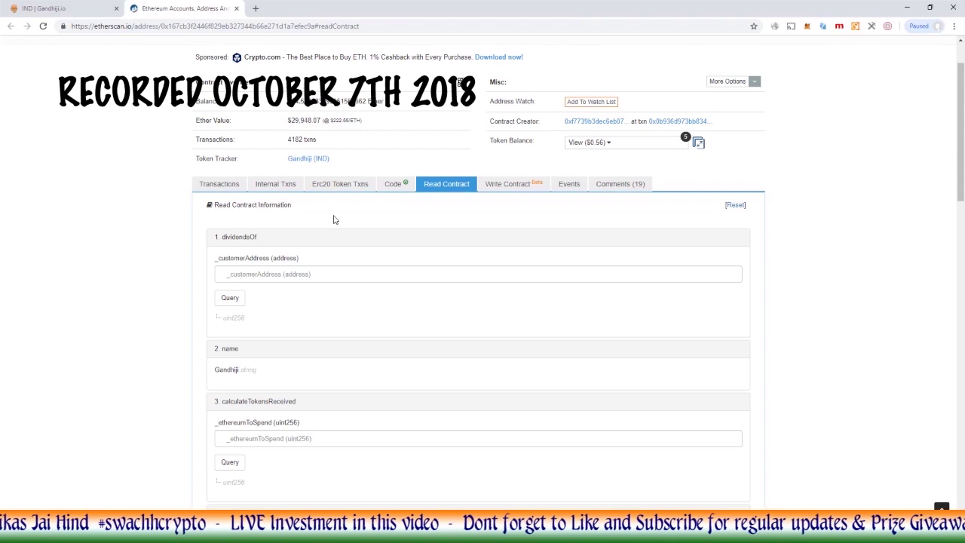
scroll(332, 220, "down", 1)
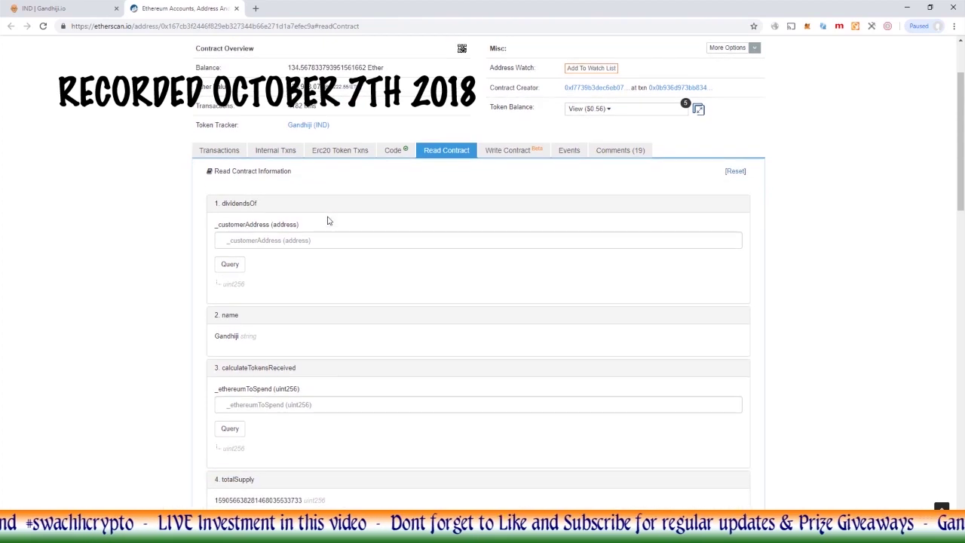
scroll(328, 220, "down", 1)
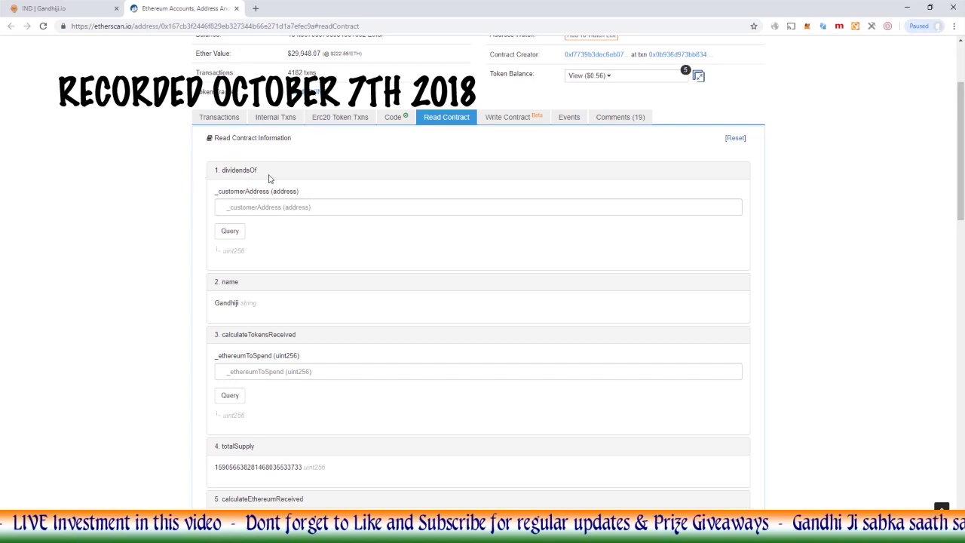
scroll(264, 177, "down", 1)
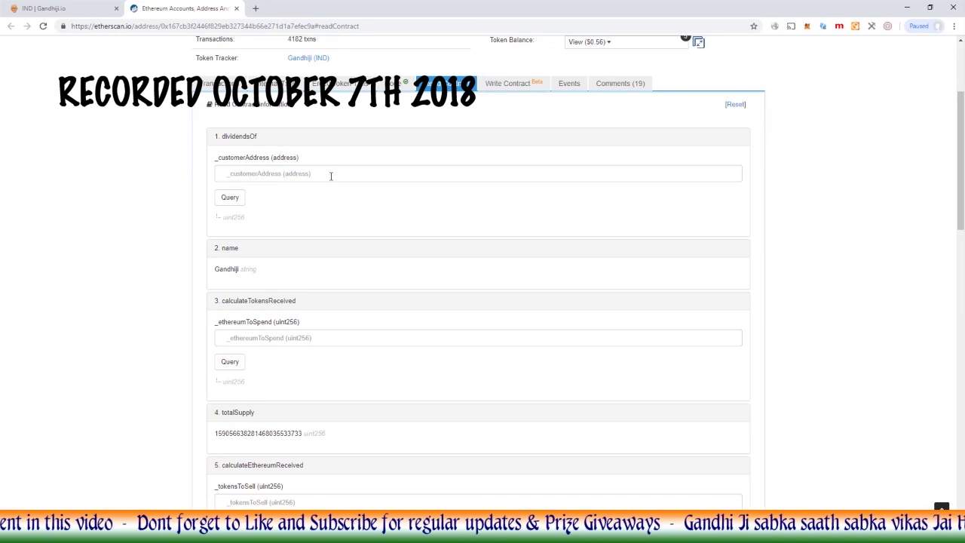
Step: Switch to the Gandhiji exchange page and copy the wallet address at the end of the karma link
left_click(68, 10)
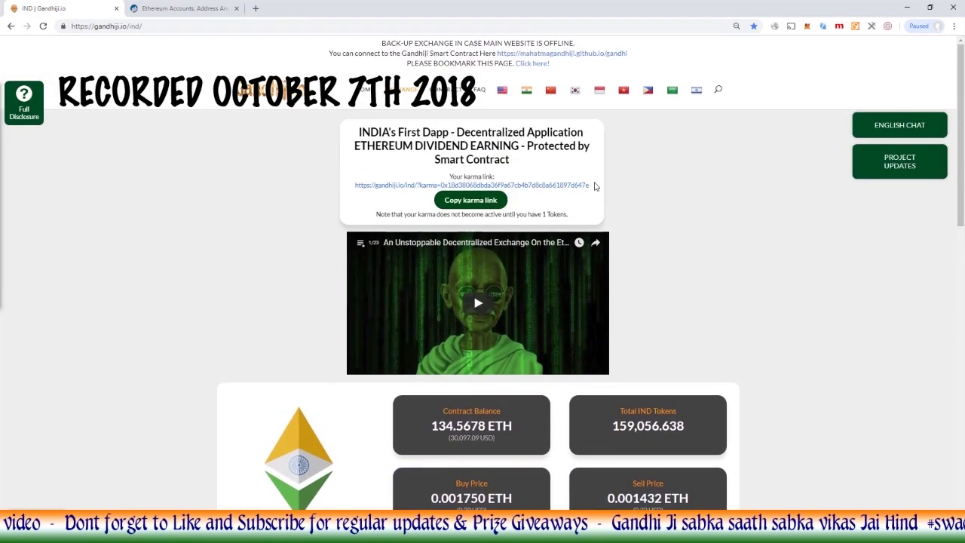
left_click_drag(592, 186, 445, 187)
key("ctrl+c")
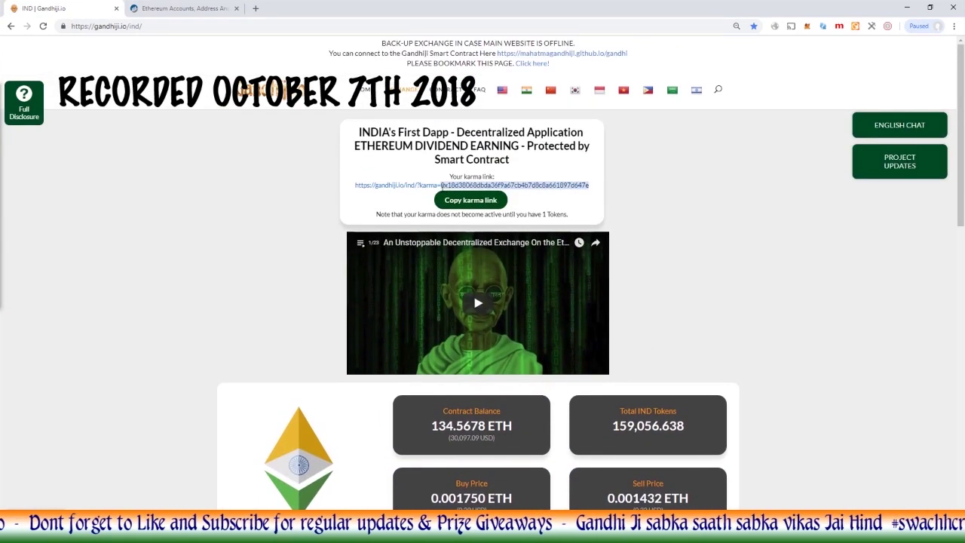
left_click(450, 198)
Step: Return to the Etherscan page and query dividendsOf with the copied wallet address as the customer address
left_click(184, 8)
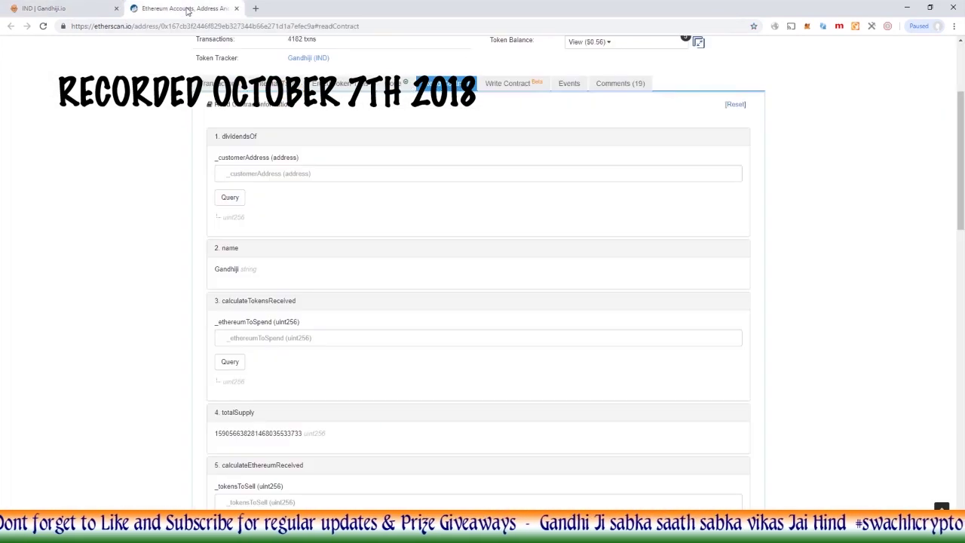
left_click(287, 173)
key("ctrl+v")
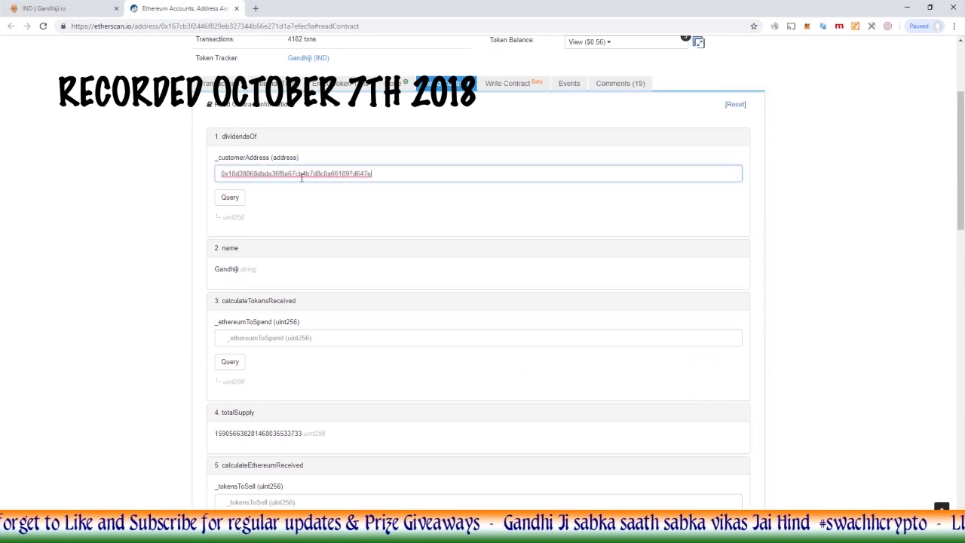
left_click(232, 201)
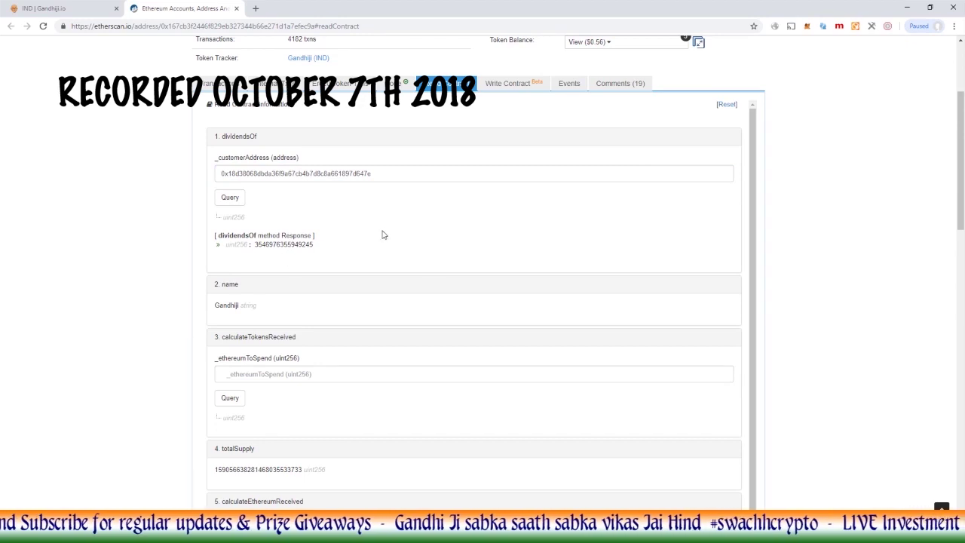
Step: Examine the dividendsOf response and the contract's other readable functions, from name and totalSupply through stakingRequirement, totalEthereumBalance and balanceOf
scroll(382, 234, "down", 1)
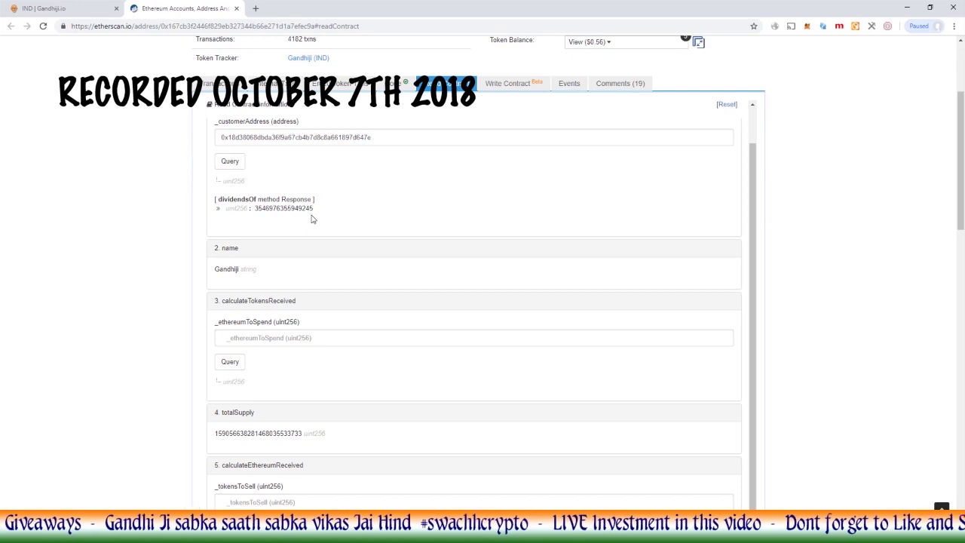
scroll(313, 220, "down", 1)
scroll(313, 219, "down", 1)
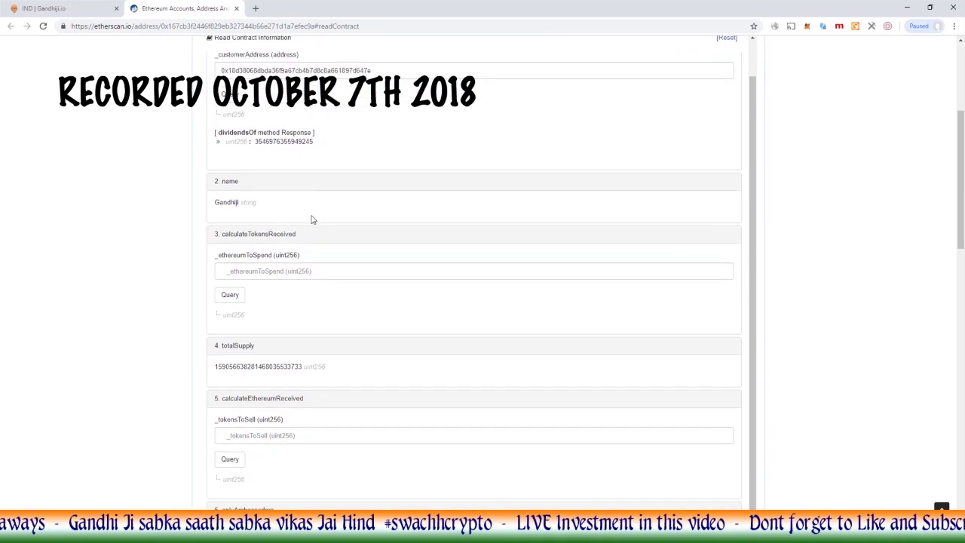
scroll(313, 220, "down", 2)
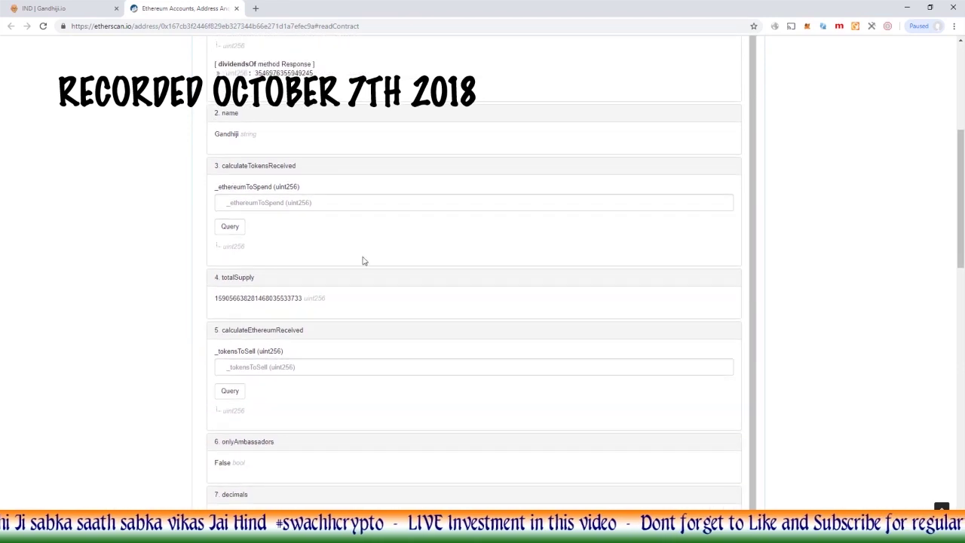
scroll(362, 261, "down", 4)
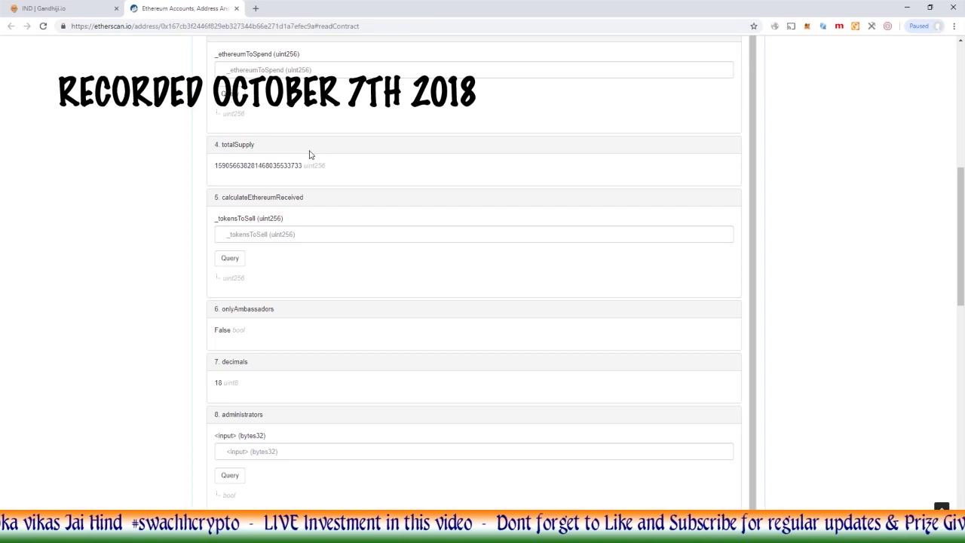
scroll(309, 155, "down", 1)
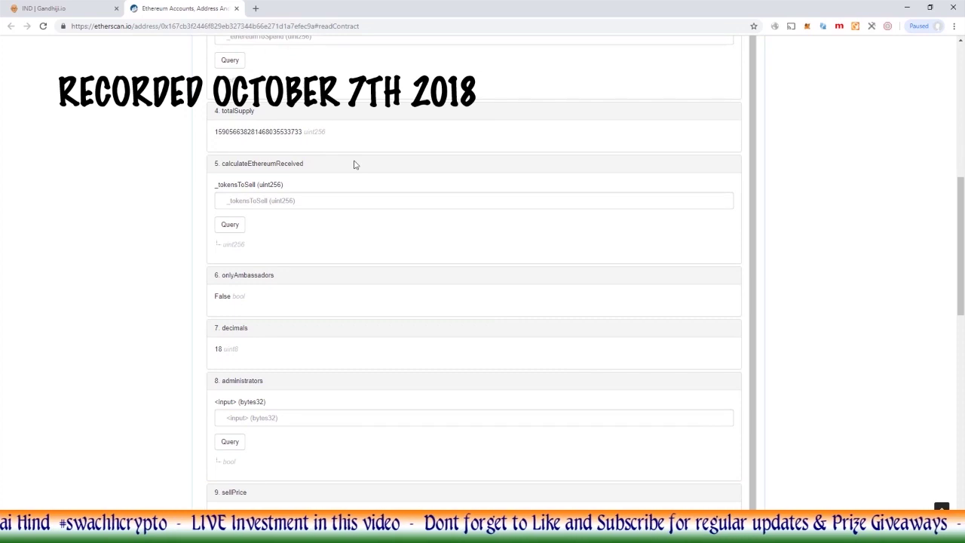
scroll(355, 164, "down", 1)
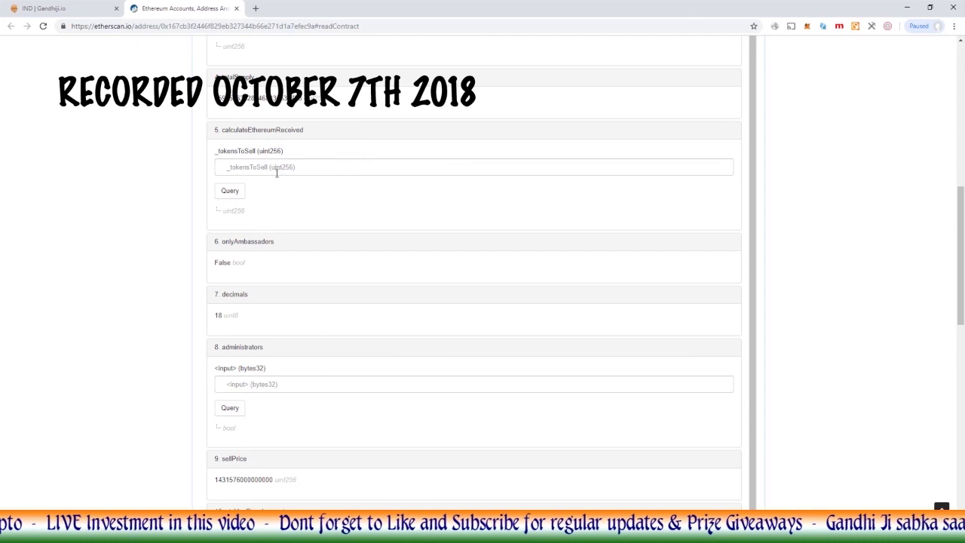
scroll(326, 162, "down", 1)
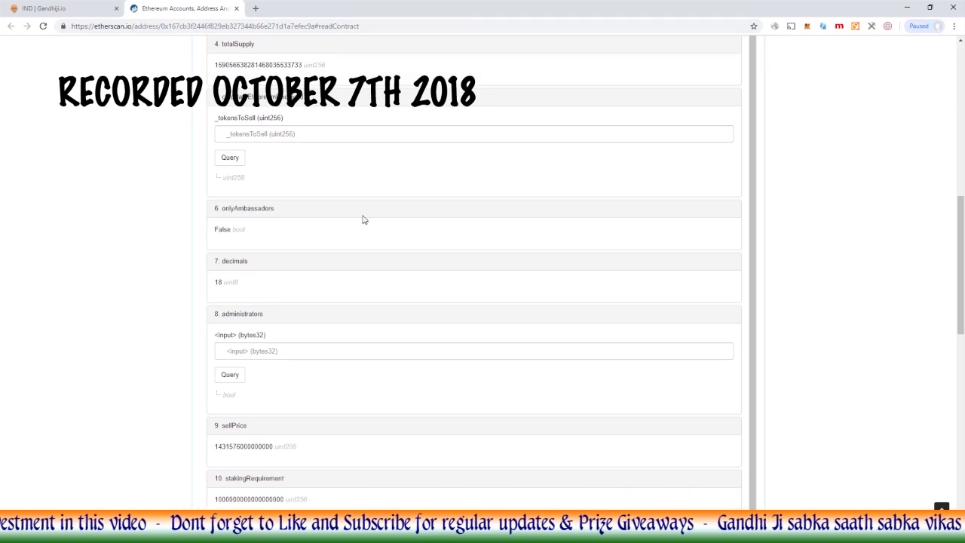
scroll(362, 220, "down", 2)
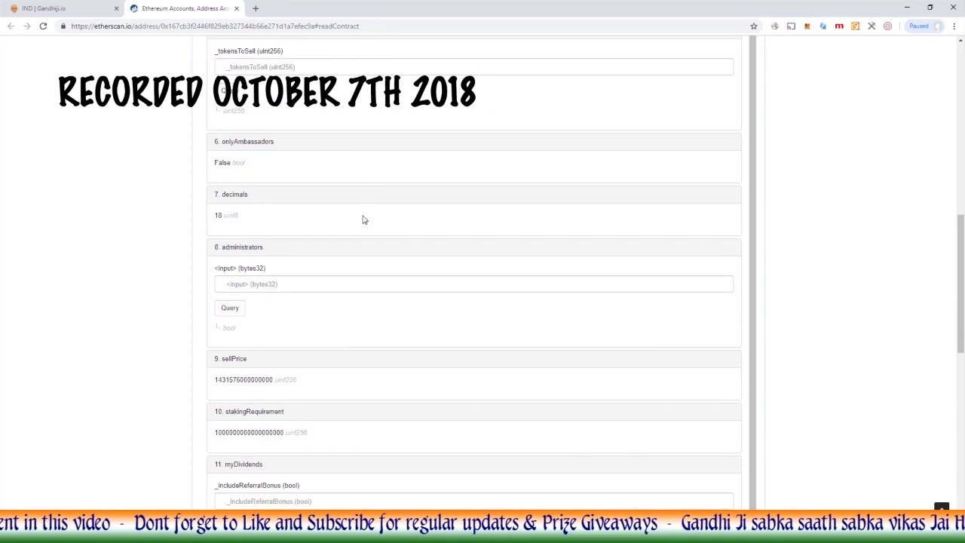
scroll(362, 220, "down", 1)
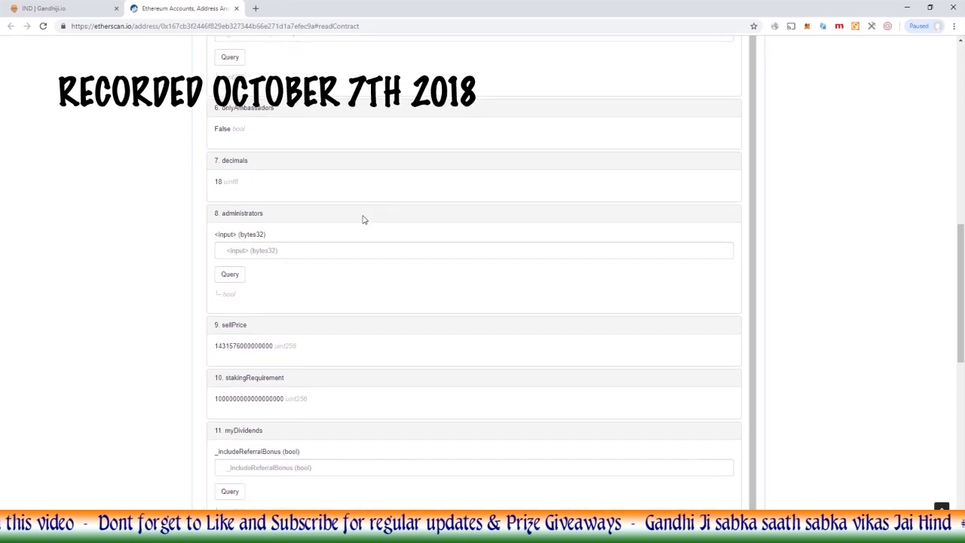
scroll(362, 219, "down", 1)
scroll(407, 227, "down", 4)
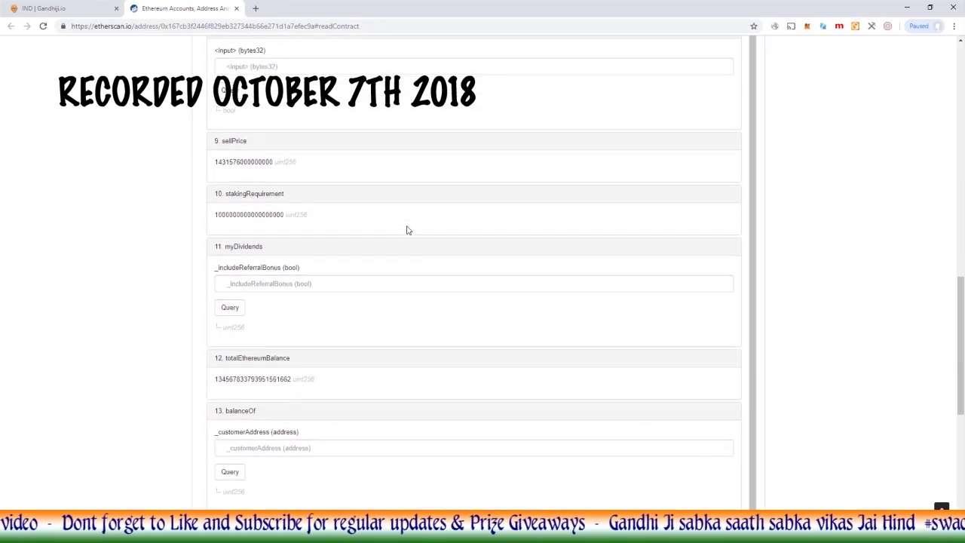
scroll(400, 229, "up", 1)
scroll(377, 188, "down", 1)
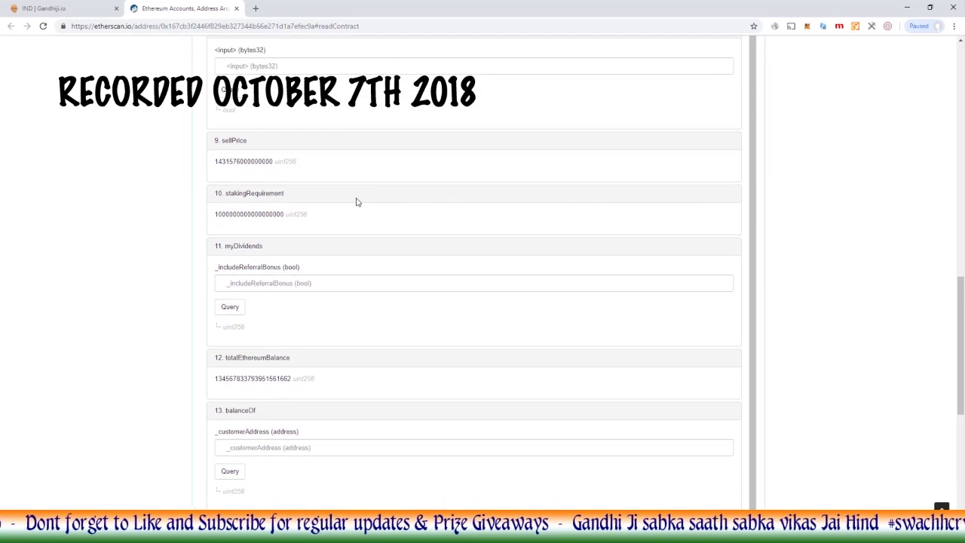
scroll(371, 199, "down", 1)
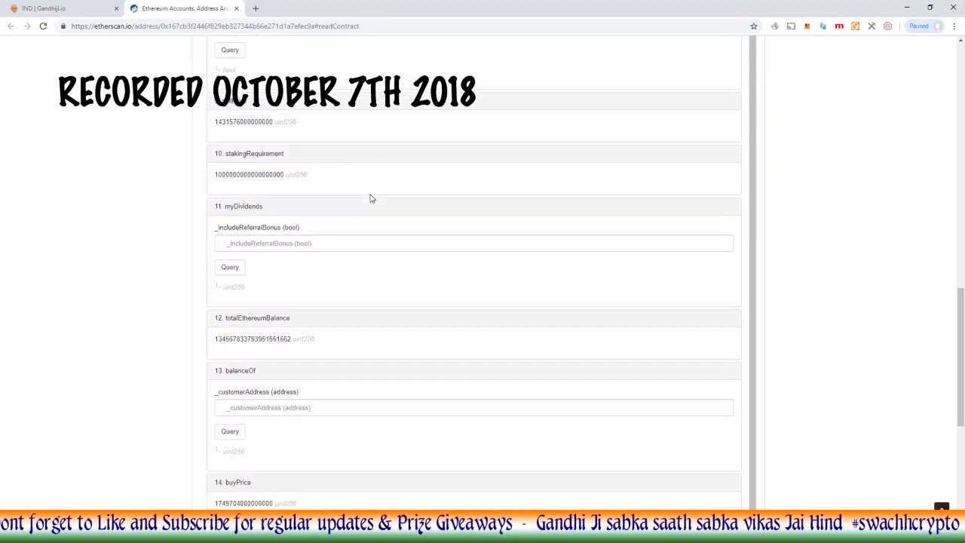
Step: Query balanceOf with the copied wallet address as the customer address
scroll(334, 212, "down", 1)
scroll(364, 209, "down", 1)
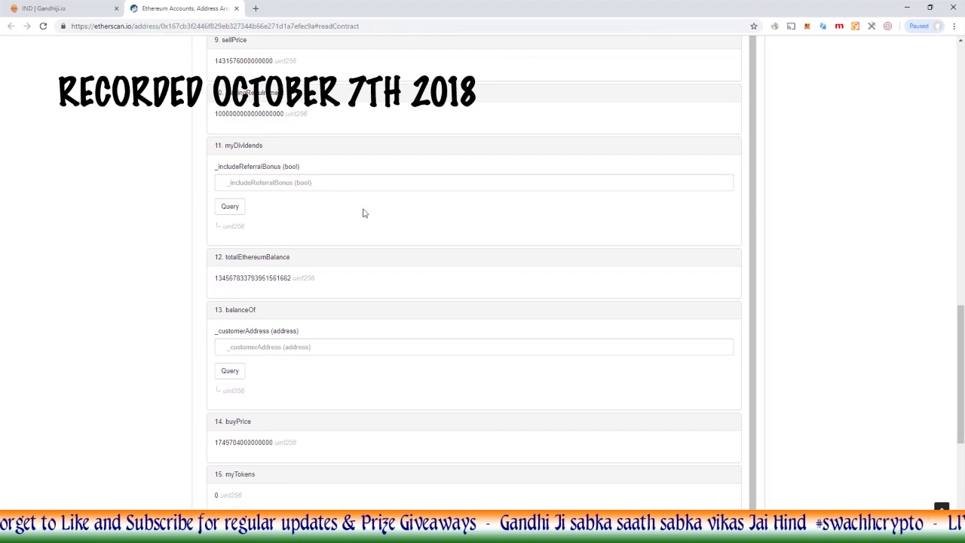
scroll(362, 214, "down", 1)
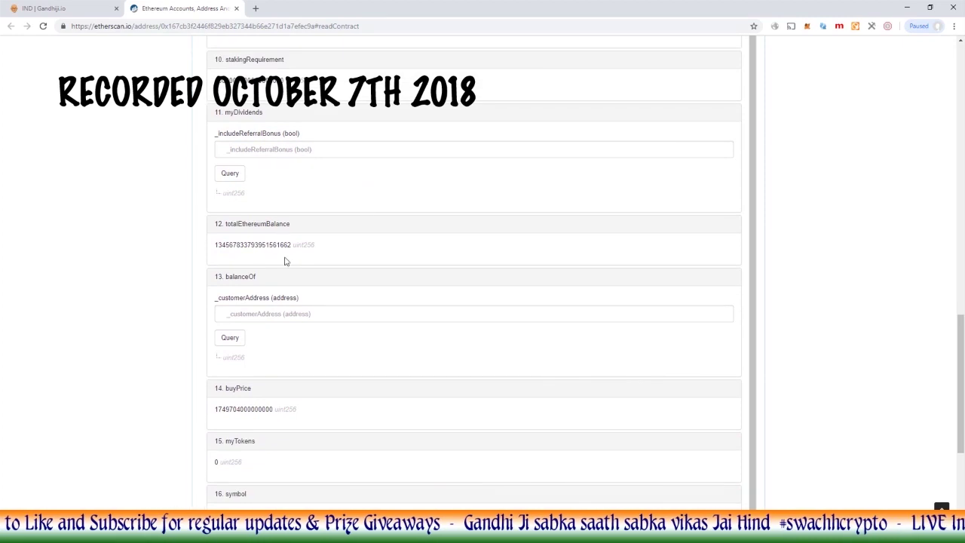
scroll(328, 247, "down", 2)
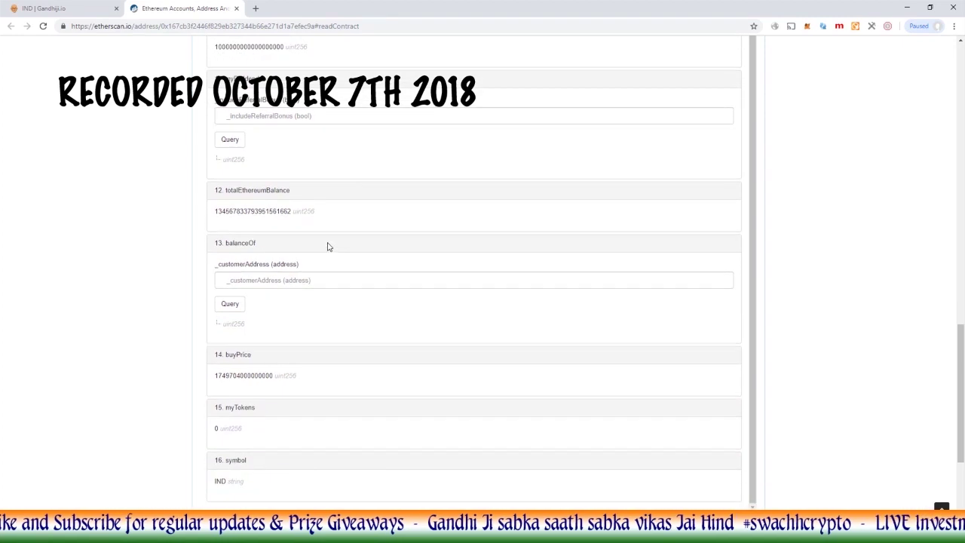
left_click(276, 251)
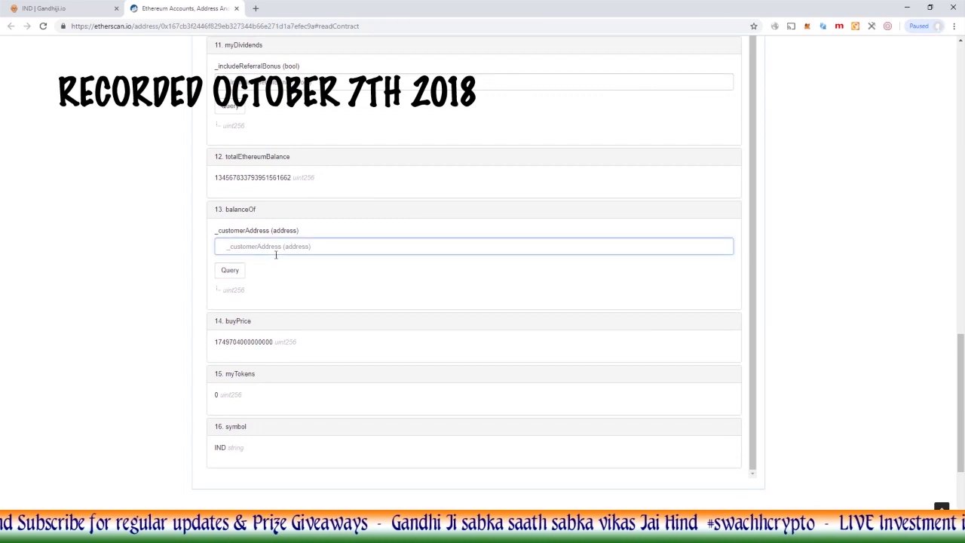
key("ctrl+v")
left_click(230, 275)
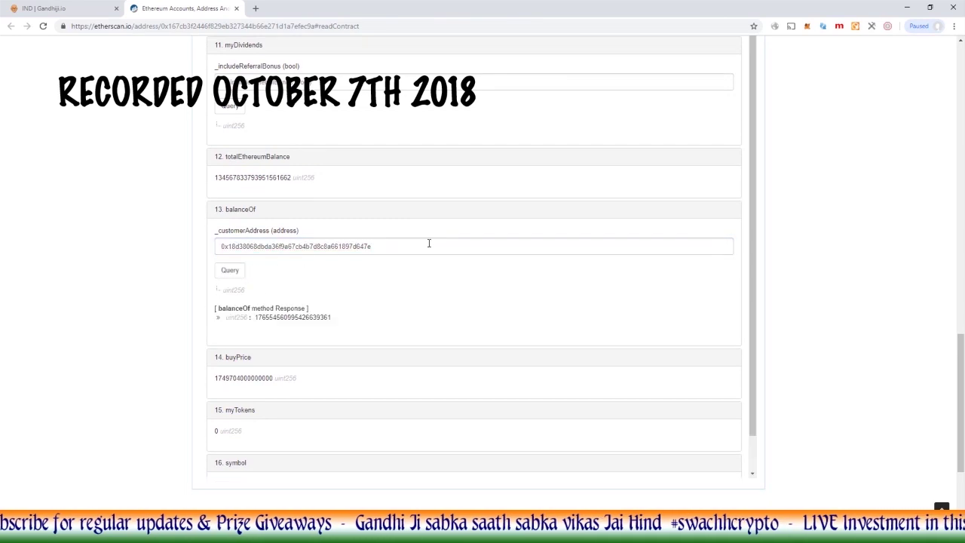
Step: Highlight the trailing digits of the balanceOf response and examine the remaining readable functions through symbol
left_click_drag(329, 319, 266, 317)
left_click(323, 322)
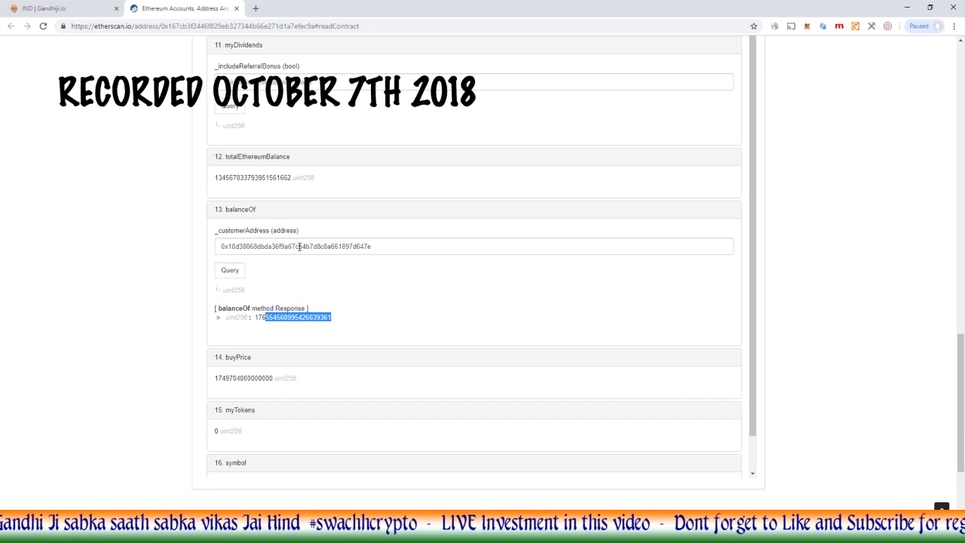
scroll(465, 291, "down", 1)
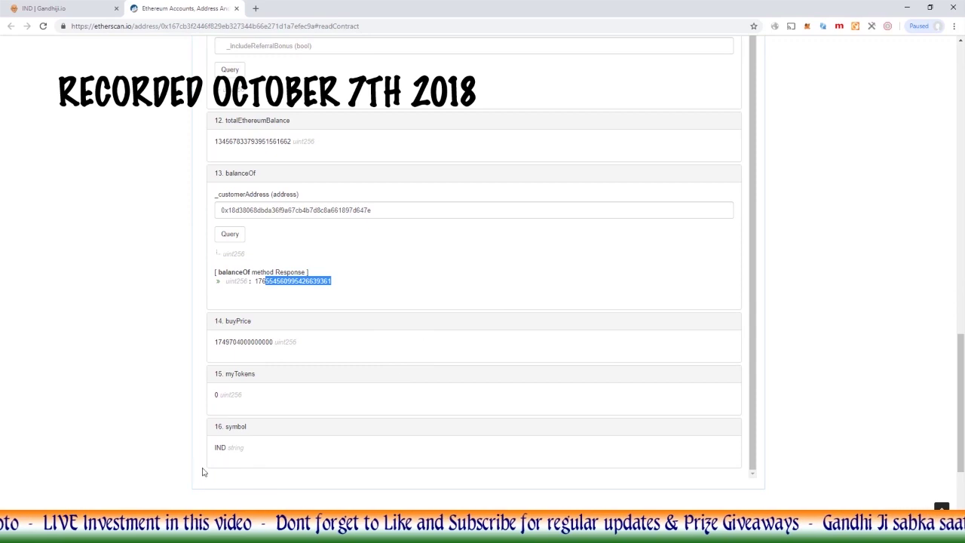
Step: Open the contract's writable functions and examine withdraw, setStakingRequirement and setAdministrator
scroll(437, 371, "up", 1)
scroll(369, 257, "up", 11)
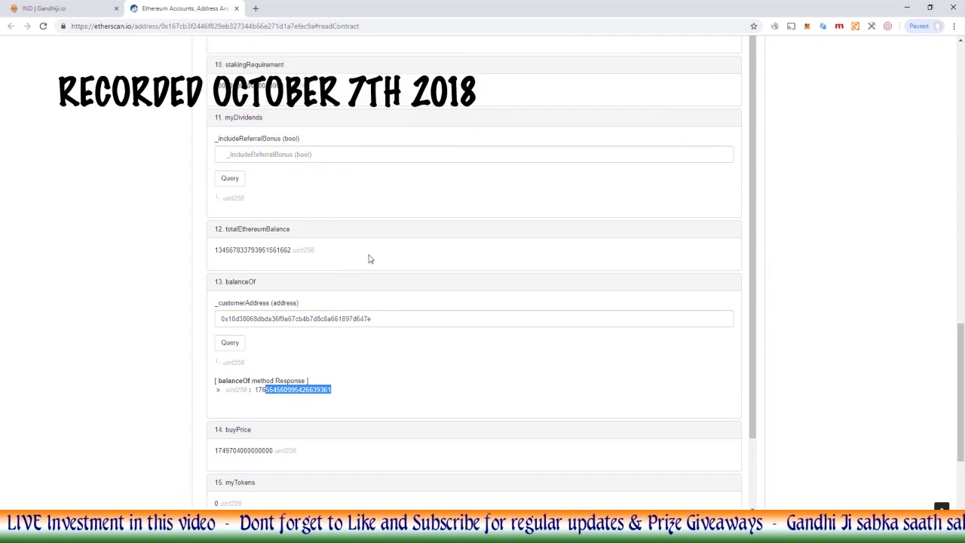
scroll(369, 253, "up", 3)
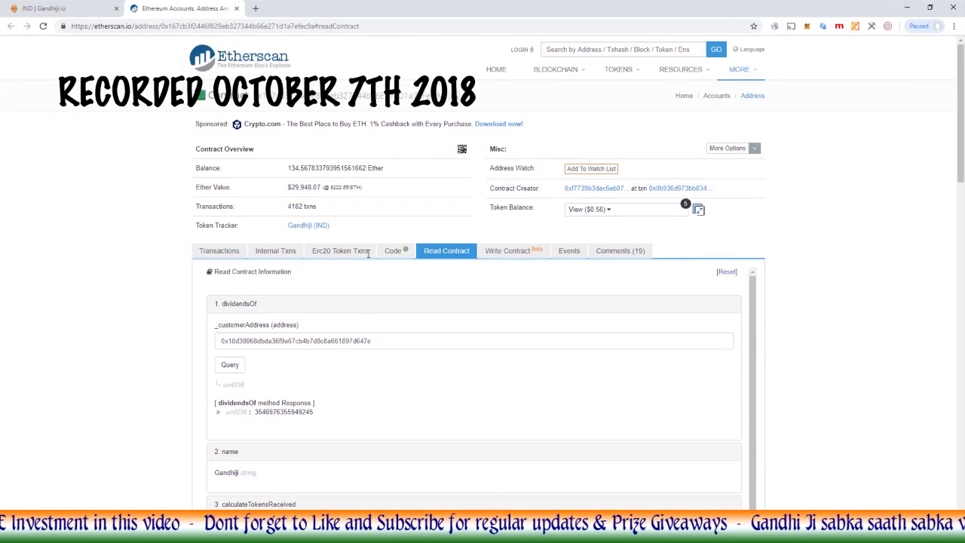
left_click(512, 253)
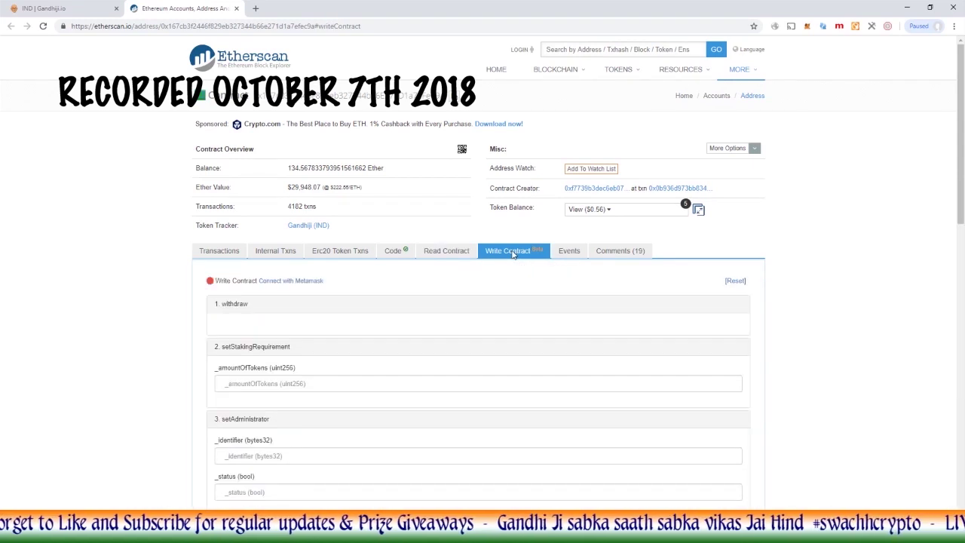
scroll(511, 255, "down", 1)
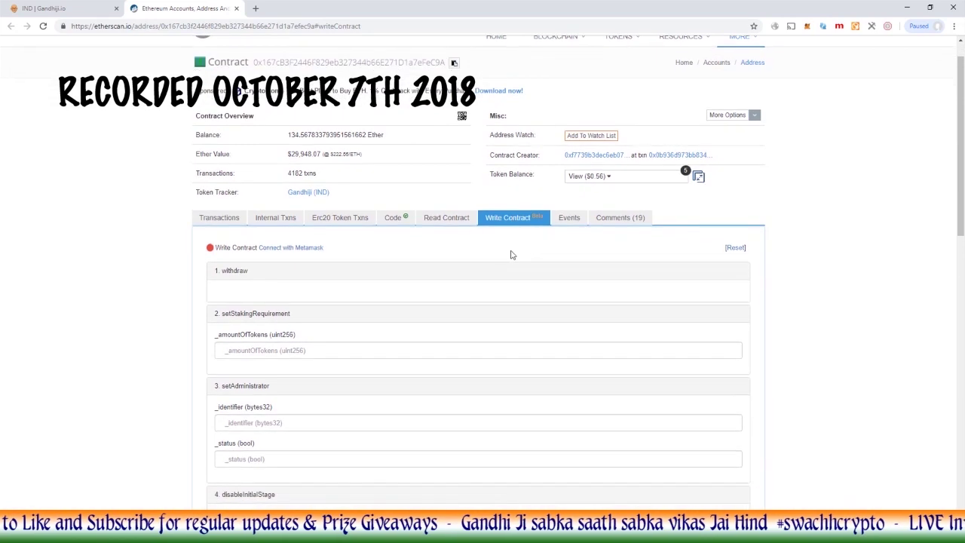
scroll(510, 255, "down", 3)
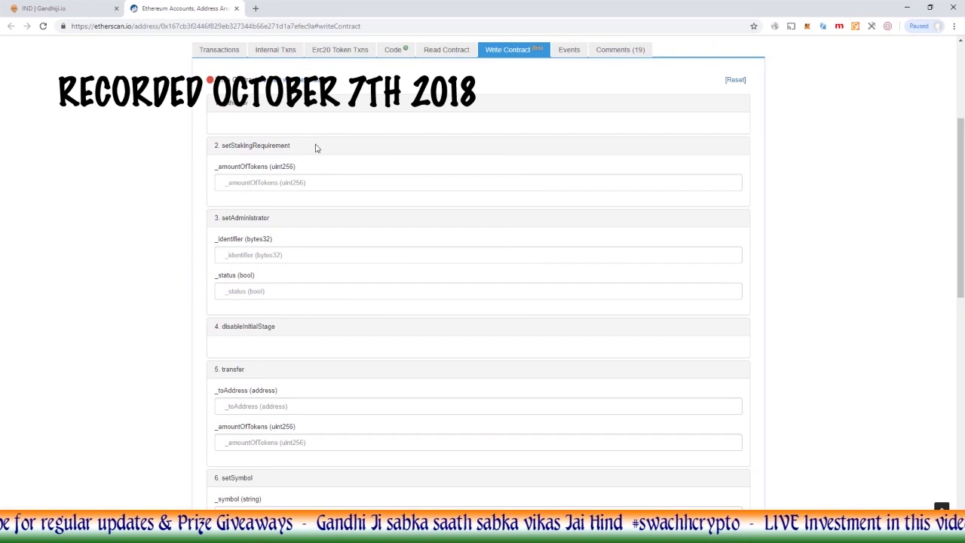
scroll(317, 147, "down", 1)
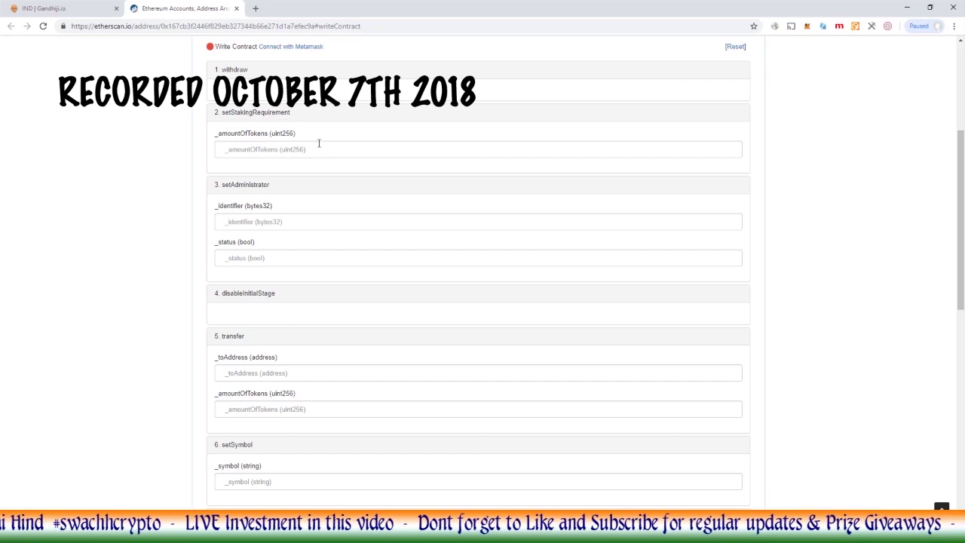
scroll(320, 143, "down", 1)
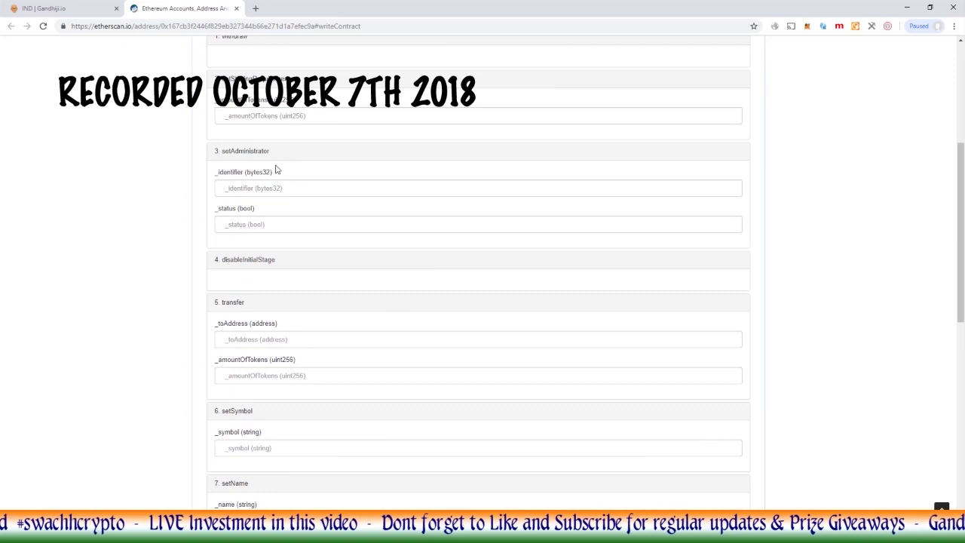
scroll(276, 169, "down", 1)
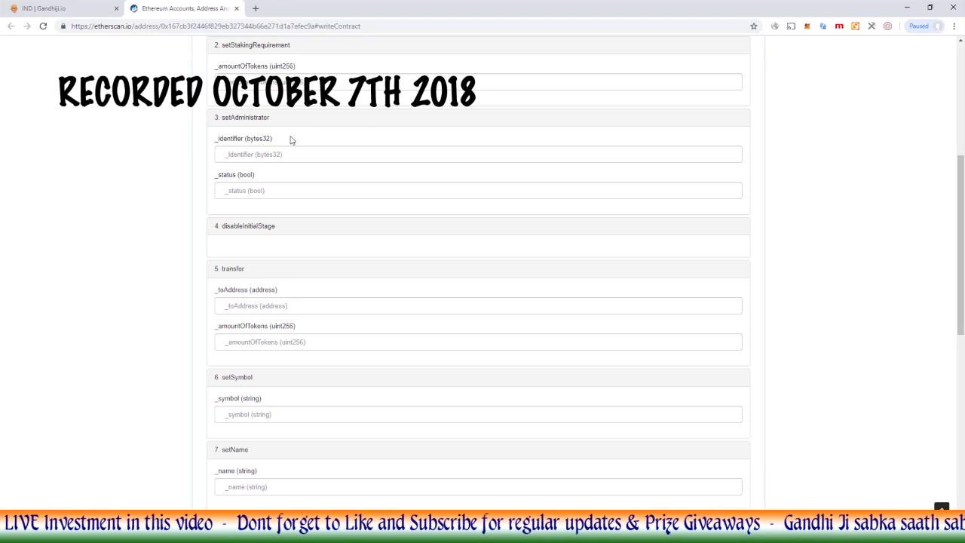
scroll(291, 141, "down", 1)
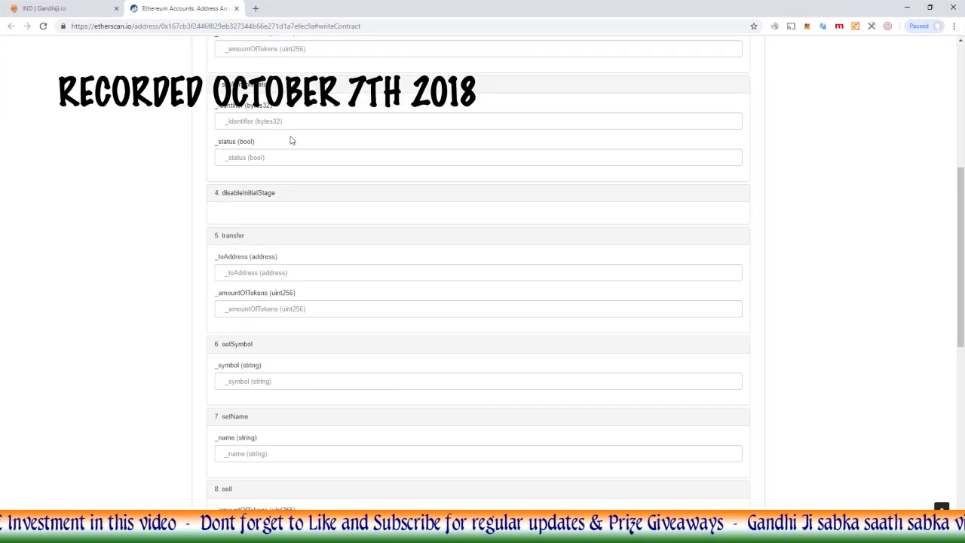
Step: Examine the writable functions from transfer, setSymbol and setName through sell, exit, buy and reinvest
scroll(292, 140, "down", 3)
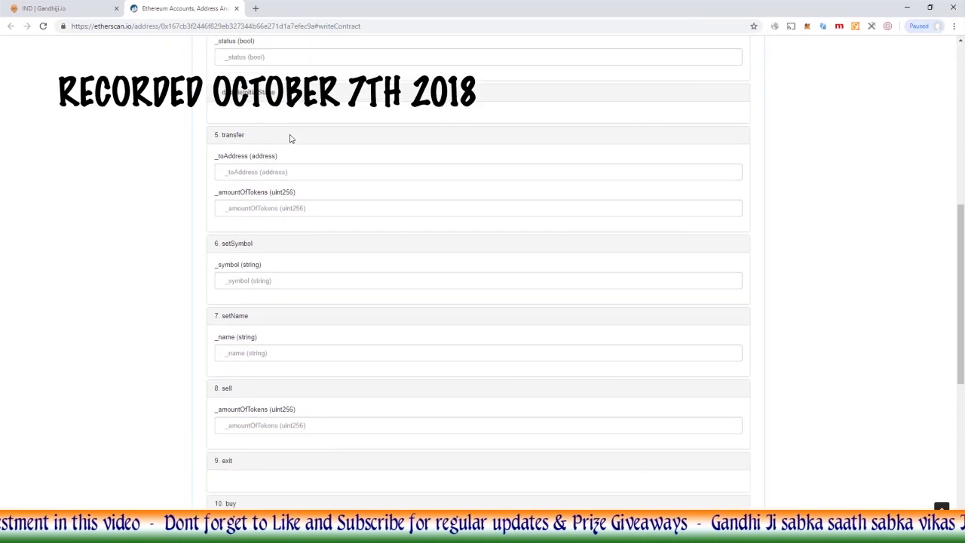
scroll(291, 139, "down", 1)
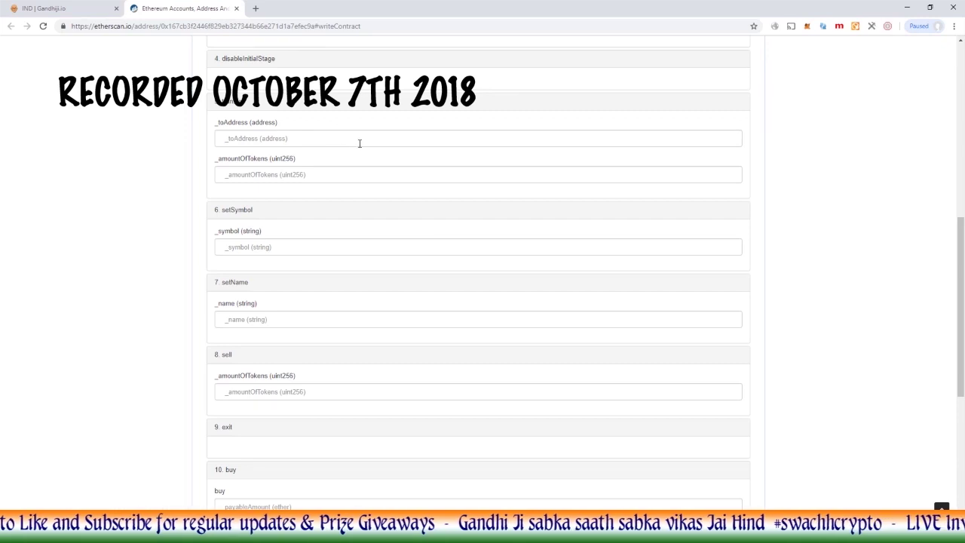
scroll(364, 144, "down", 1)
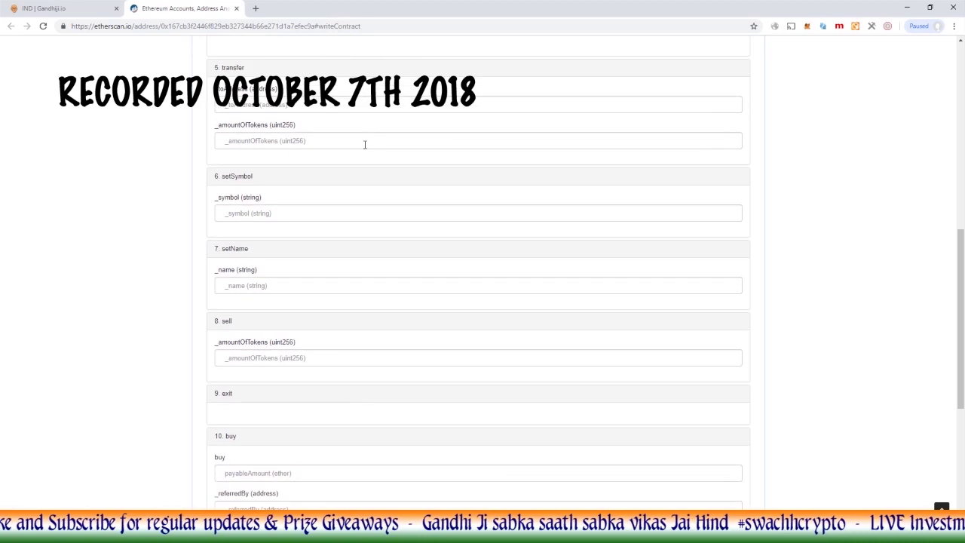
scroll(365, 144, "down", 1)
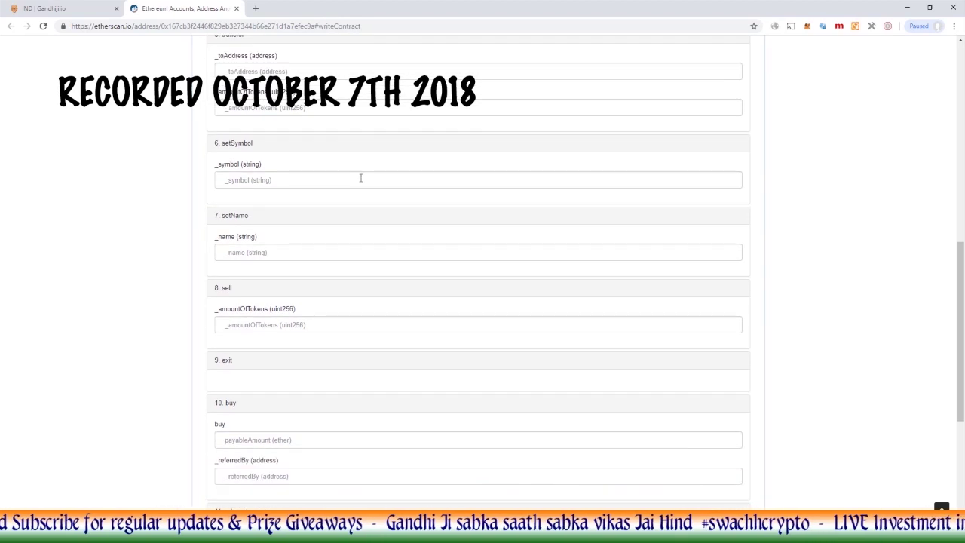
scroll(349, 179, "down", 2)
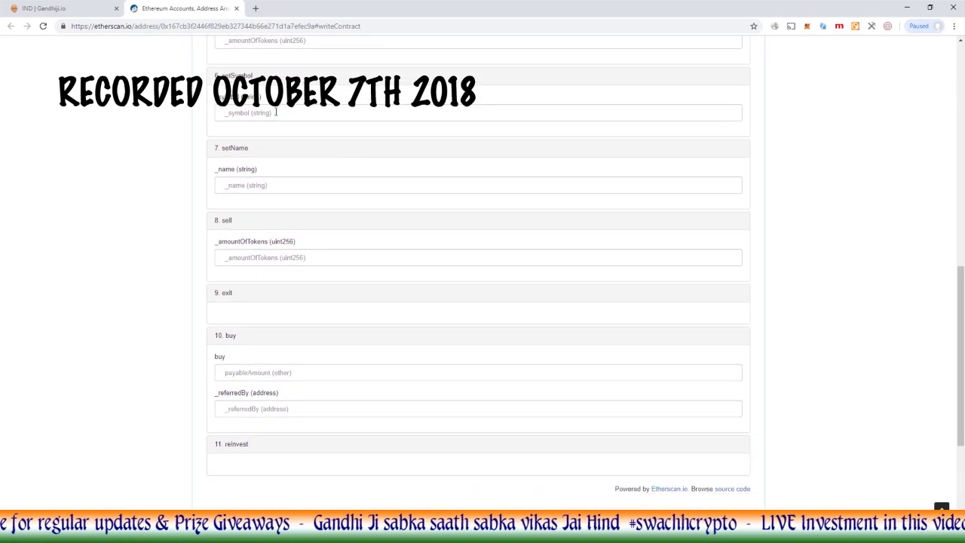
scroll(347, 138, "down", 1)
scroll(346, 138, "down", 1)
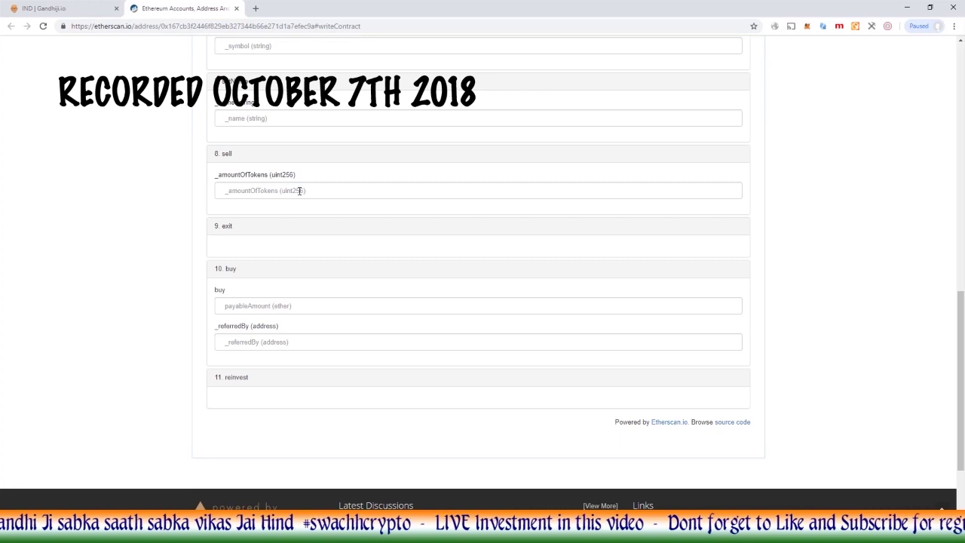
scroll(299, 190, "down", 2)
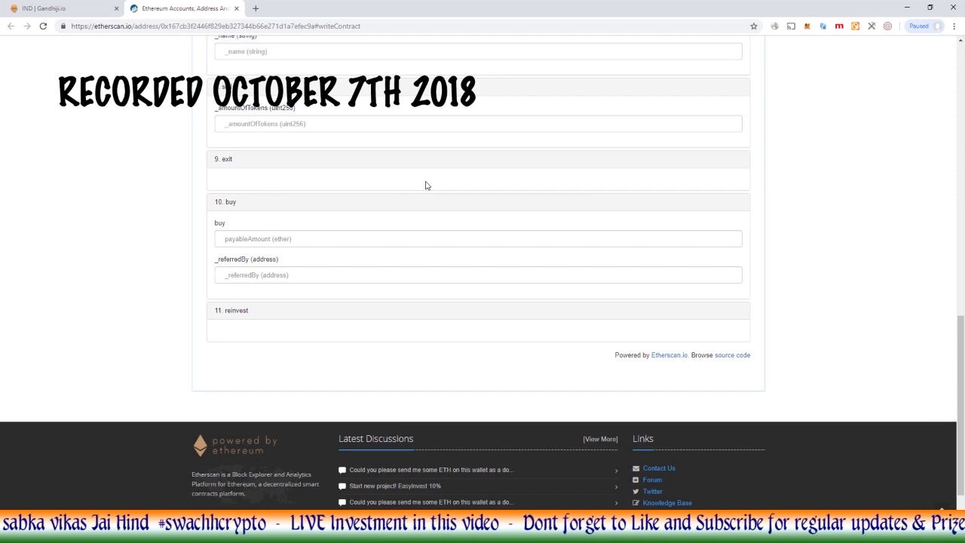
scroll(425, 186, "down", 1)
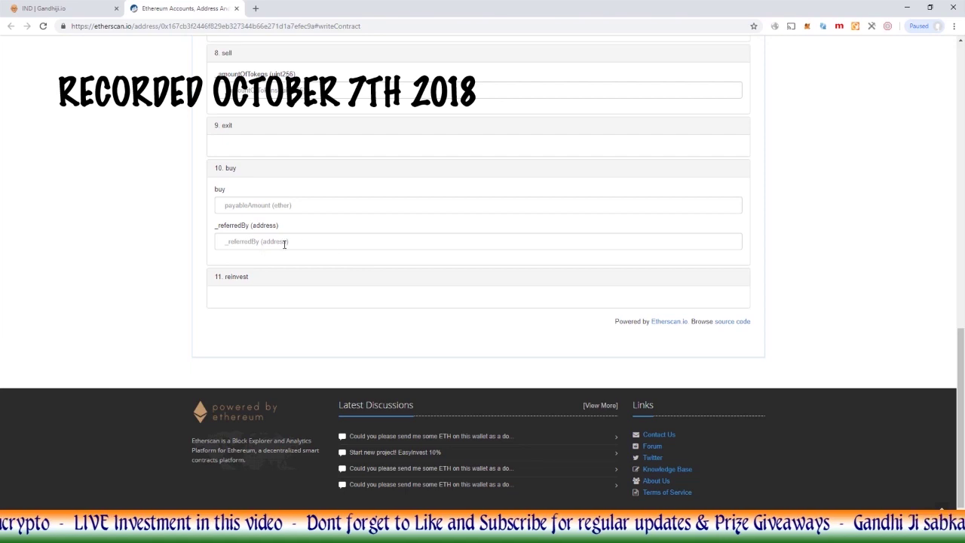
left_click(286, 205)
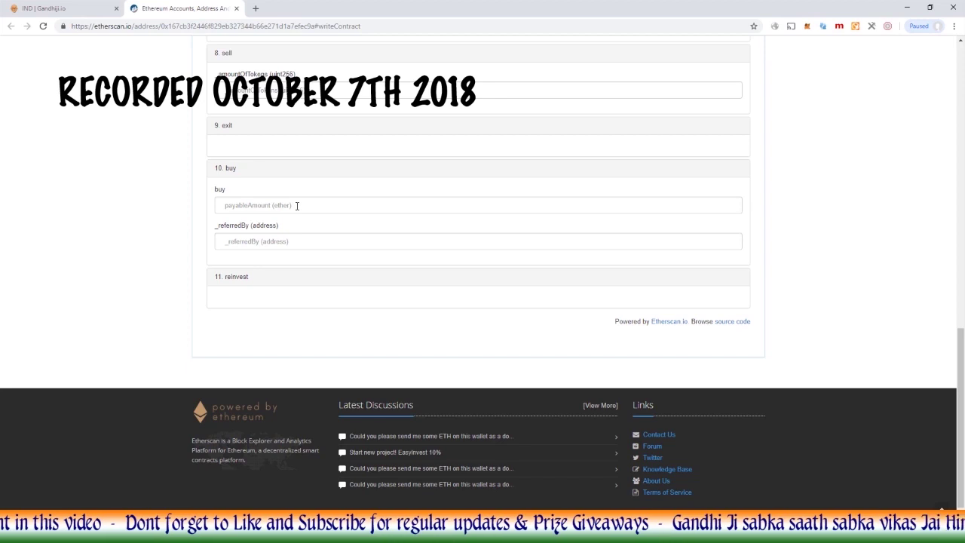
left_click(297, 205)
type("1")
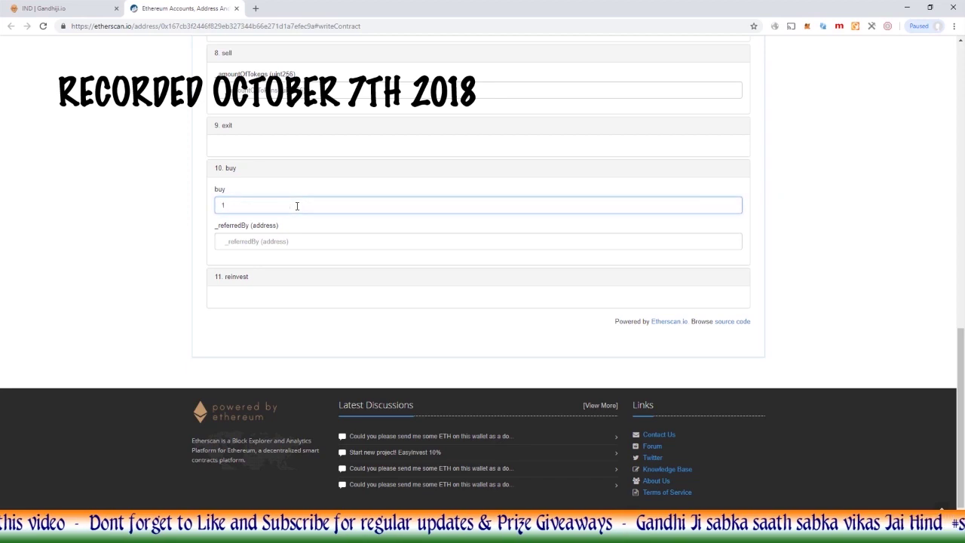
type("000")
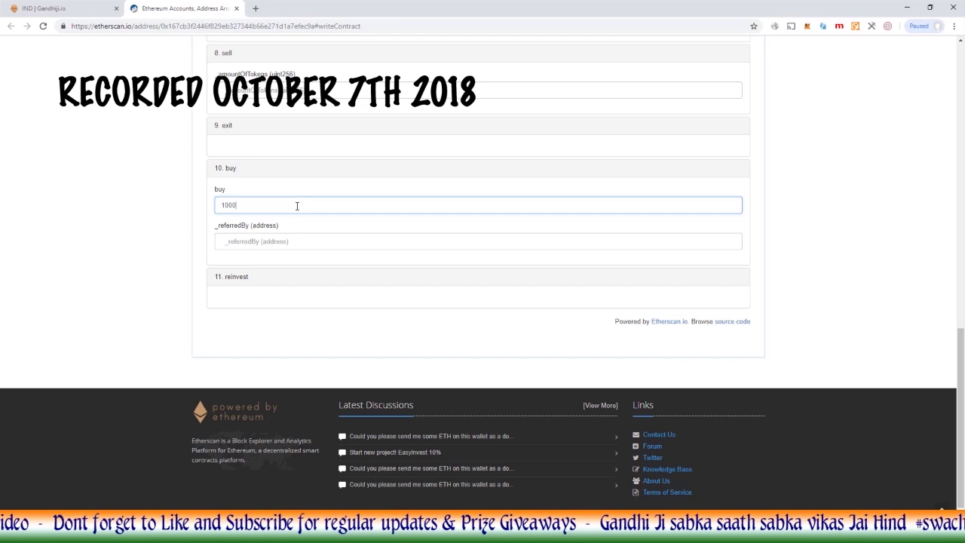
type("00000000000000")
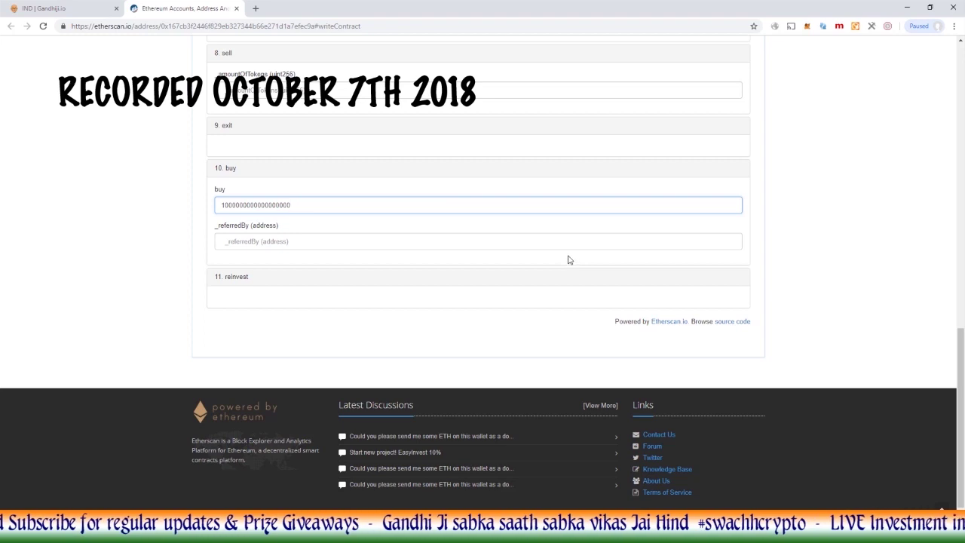
Step: Connect the contract's write functions with MetaMask and accept the beta feature notice
scroll(568, 258, "up", 5)
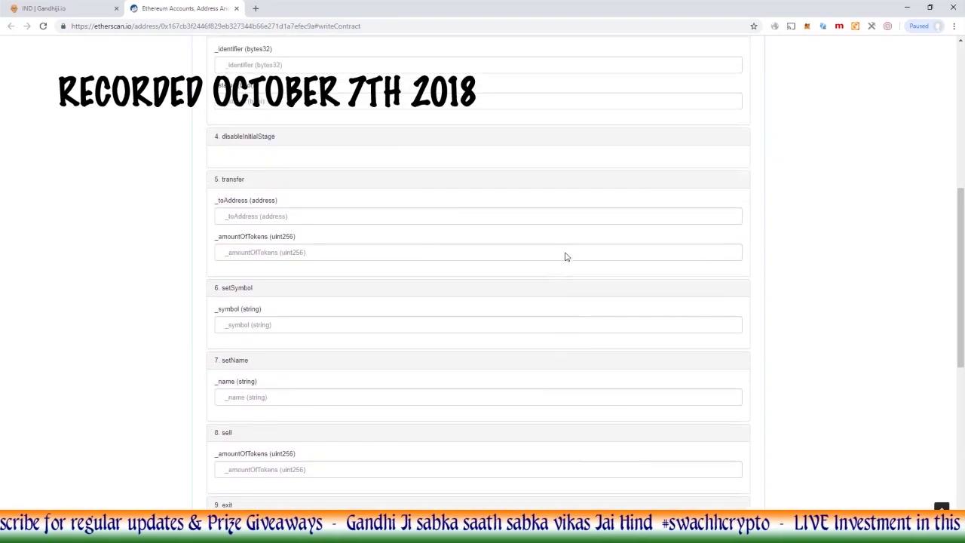
scroll(567, 257, "up", 5)
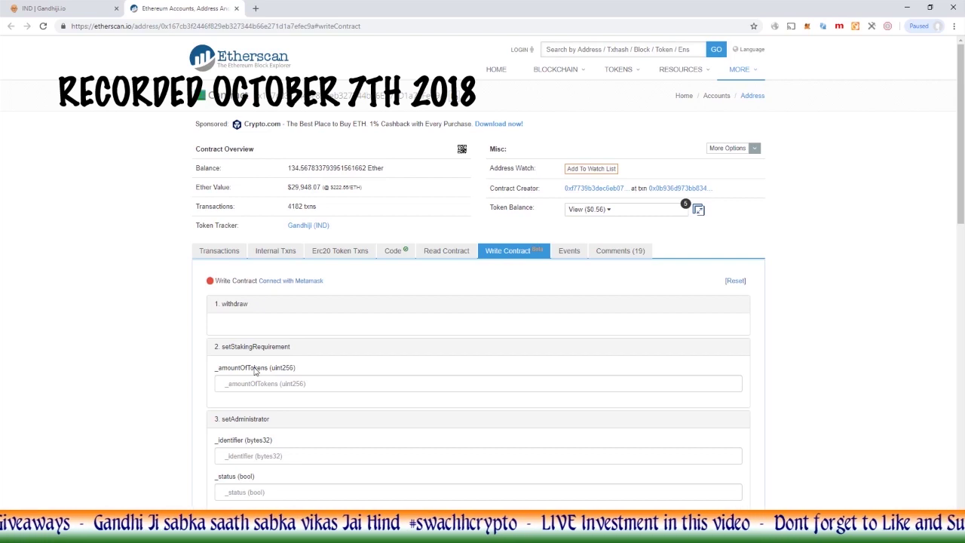
left_click(285, 282)
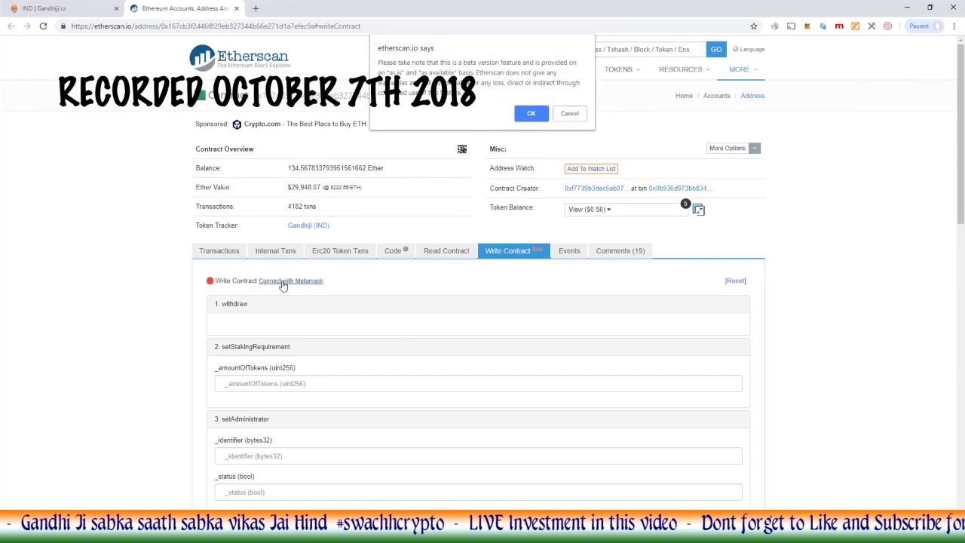
left_click(531, 113)
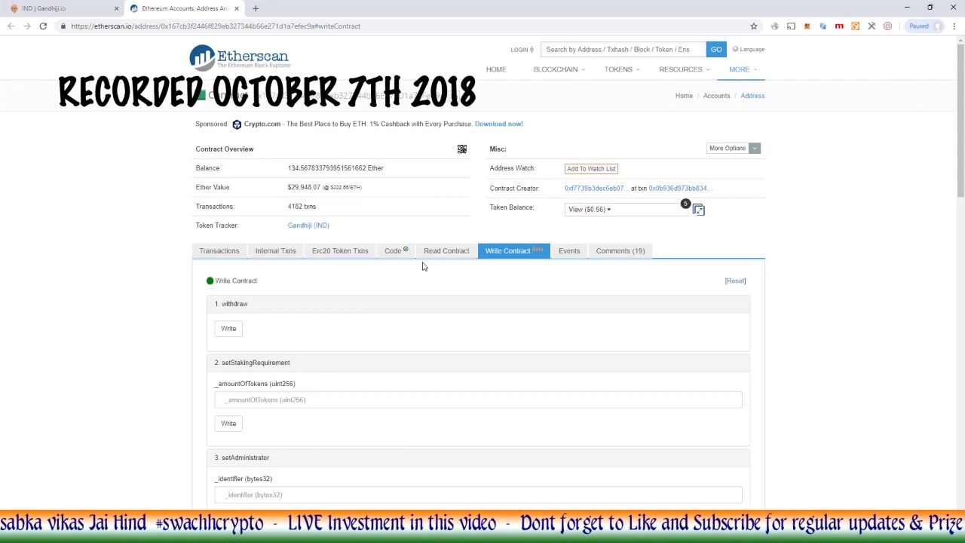
Step: Examine the Write options of the connected contract's functions, particularly sell, exit, buy and reinvest
scroll(423, 266, "down", 7)
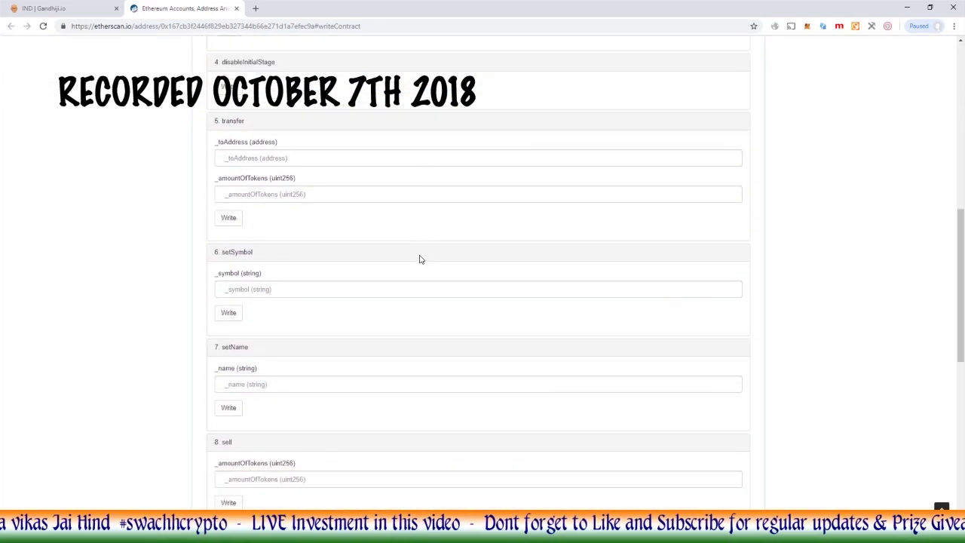
scroll(420, 260, "down", 6)
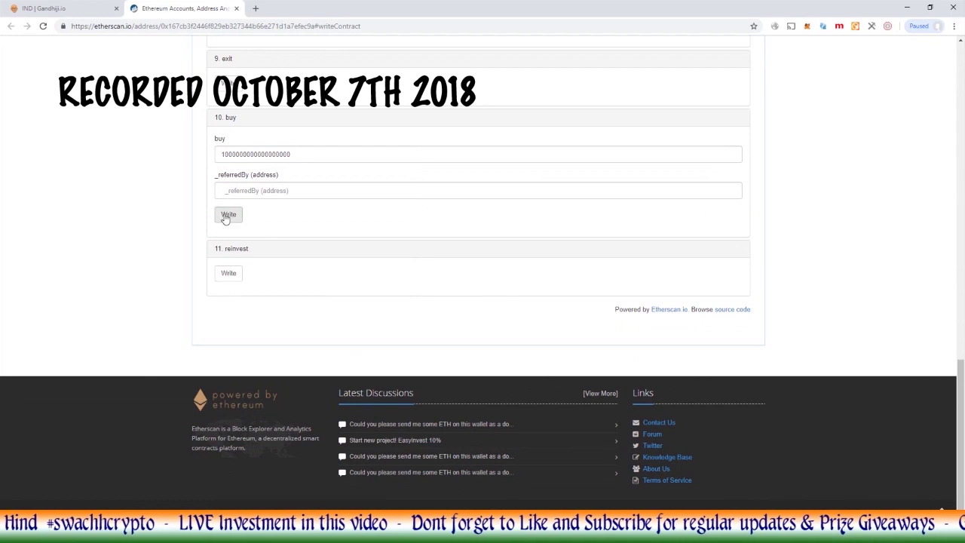
scroll(327, 213, "up", 1)
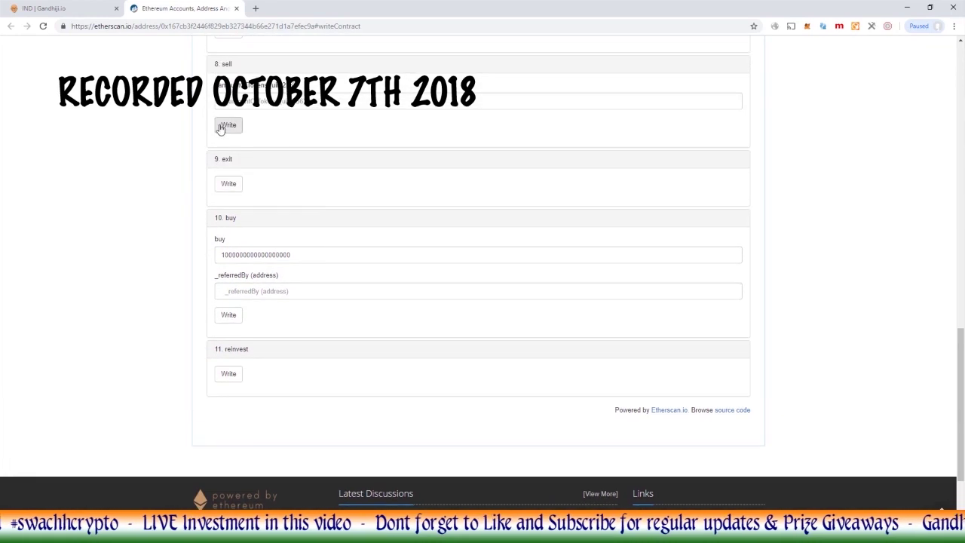
Step: Examine the connected contract's writable functions from sell back up to setAdministrator, setStakingRequirement and withdraw
scroll(333, 126, "up", 1)
scroll(333, 126, "up", 4)
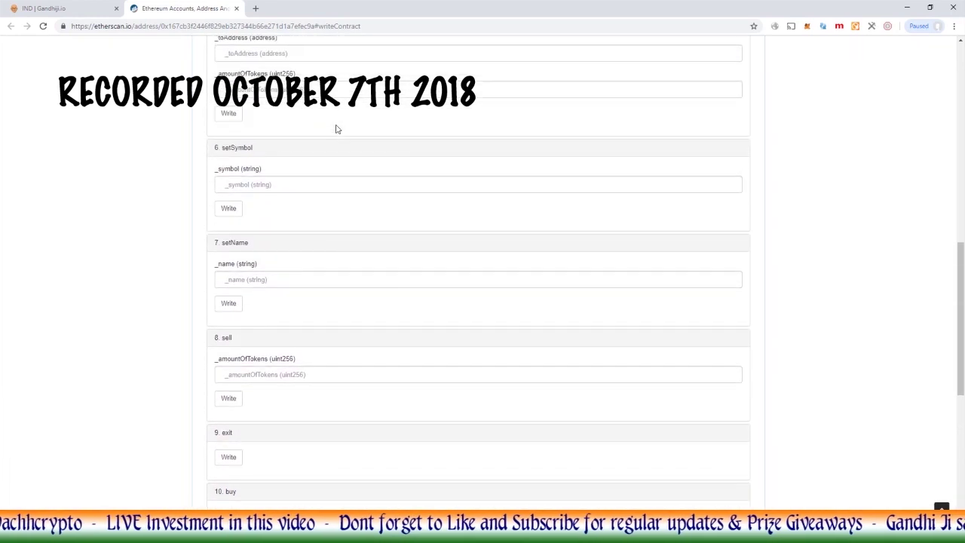
scroll(337, 126, "up", 3)
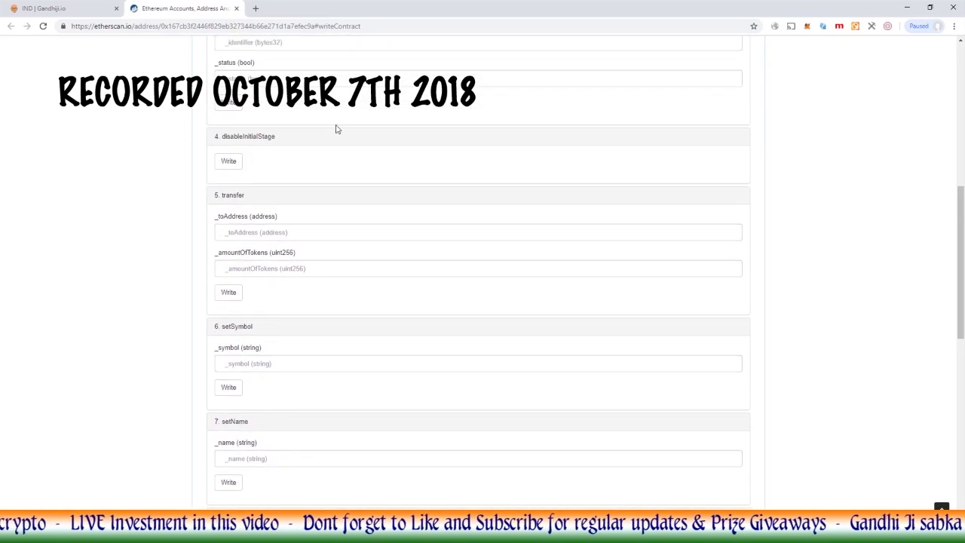
scroll(336, 130, "up", 4)
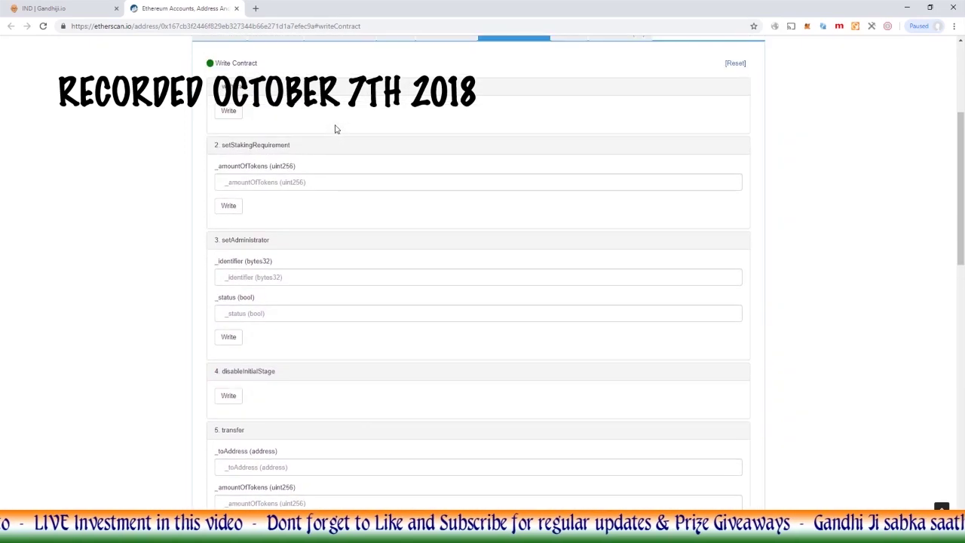
scroll(336, 129, "up", 1)
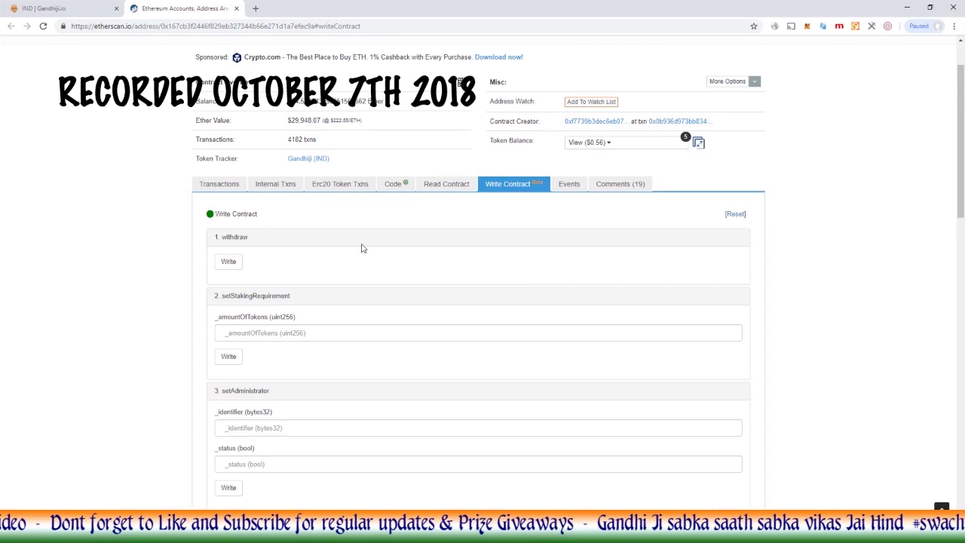
scroll(361, 249, "down", 1)
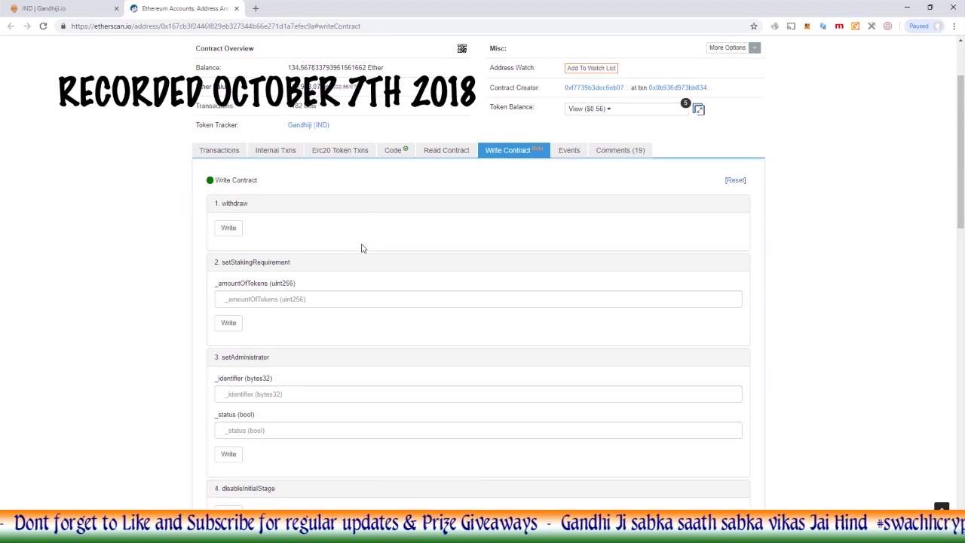
scroll(361, 248, "down", 1)
scroll(362, 248, "up", 1)
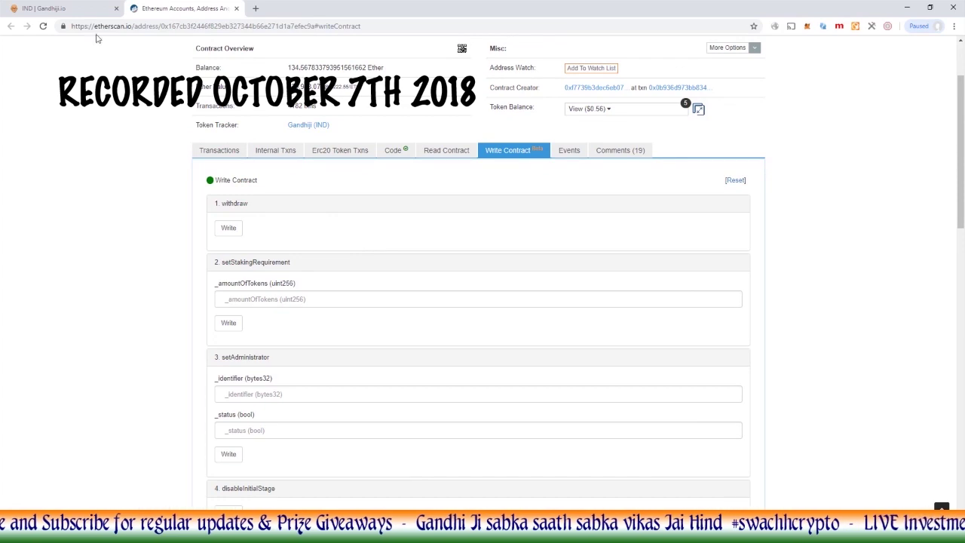
Step: Compare the Gandhiji exchange page with the contract's writable and readable functions on Etherscan, ending on the readable ones
left_click(51, 7)
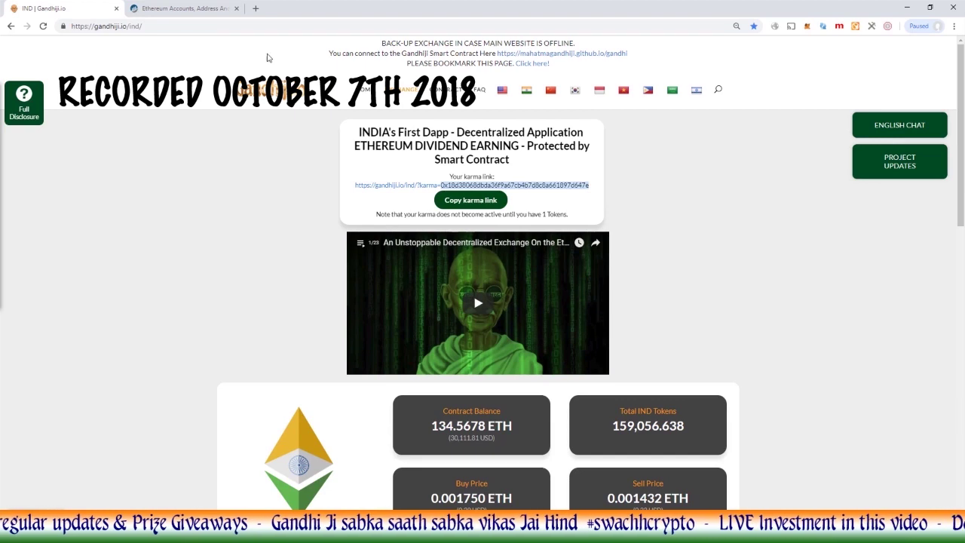
left_click(185, 8)
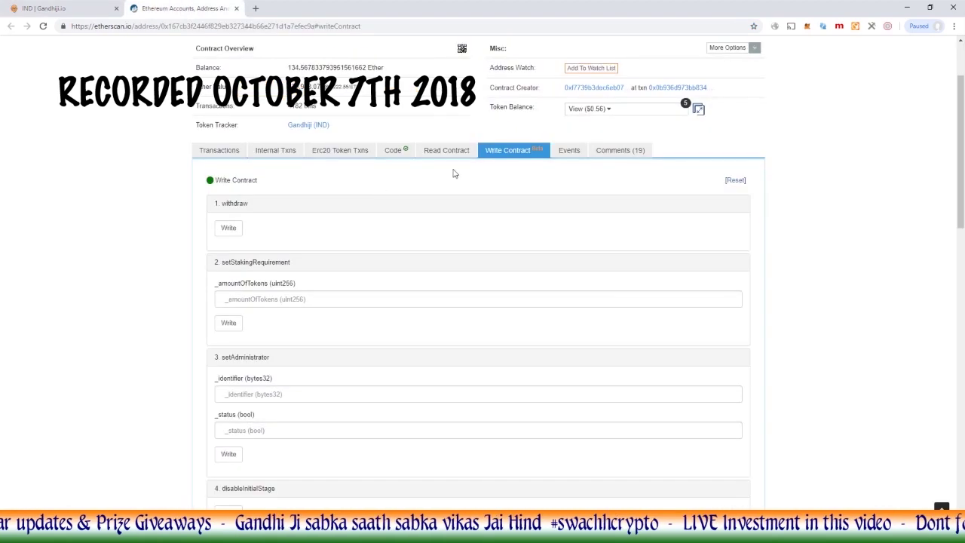
left_click(453, 152)
left_click(508, 150)
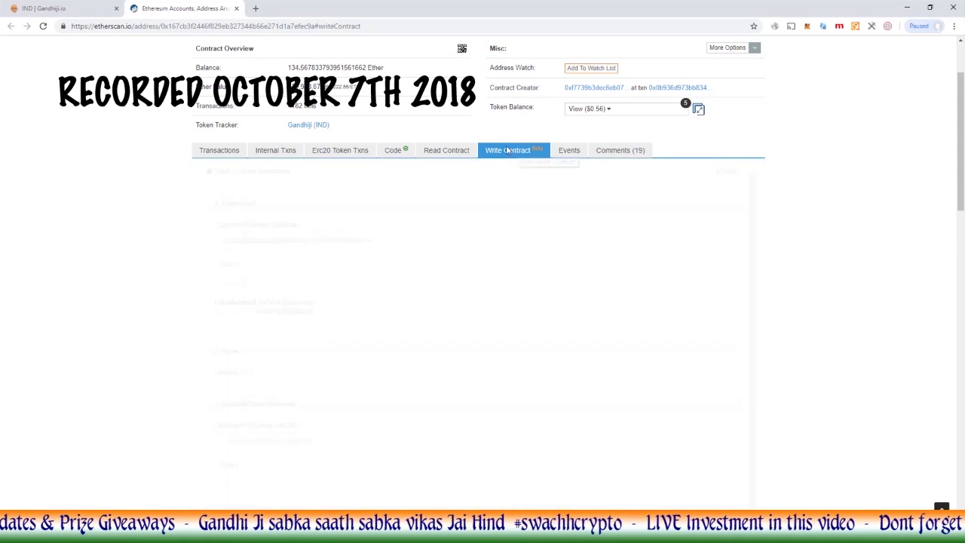
left_click(437, 153)
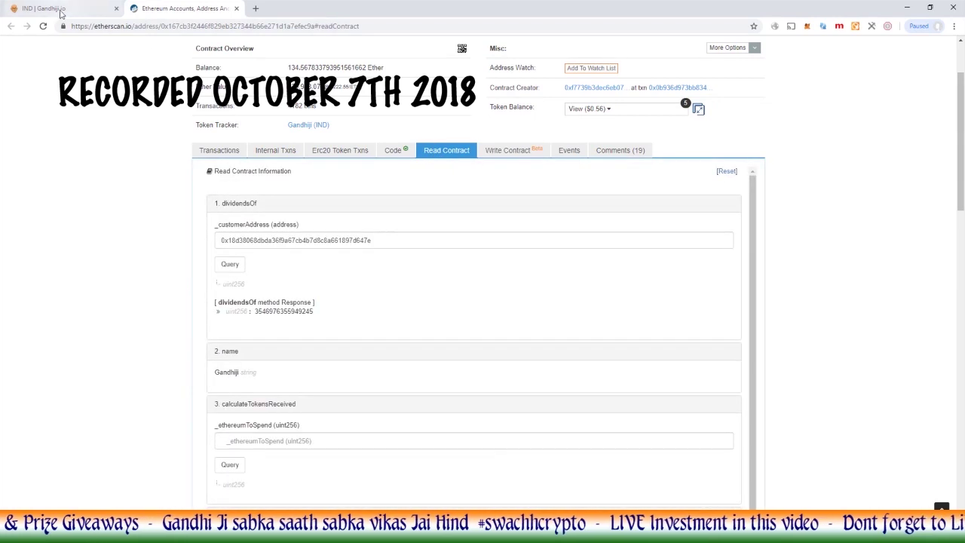
left_click(60, 10)
scroll(421, 236, "down", 2)
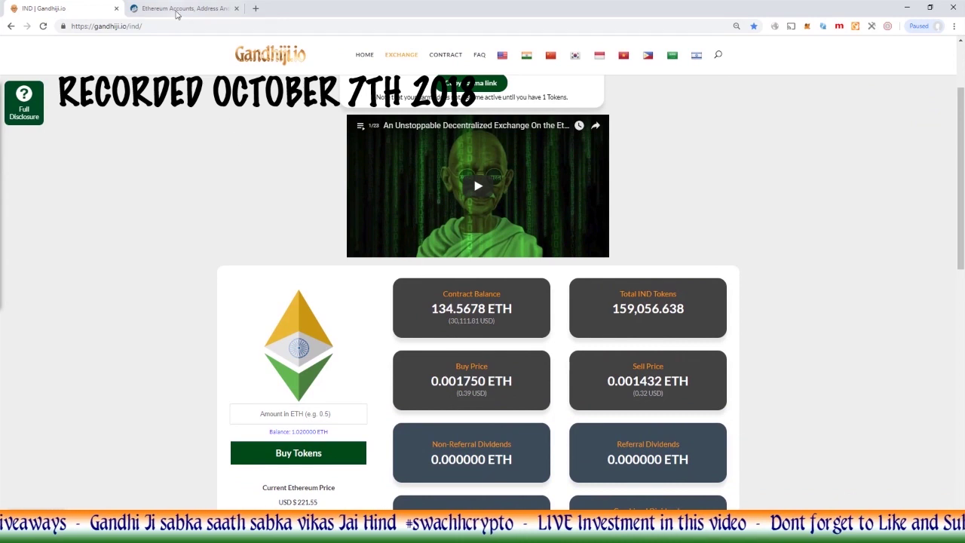
left_click(177, 10)
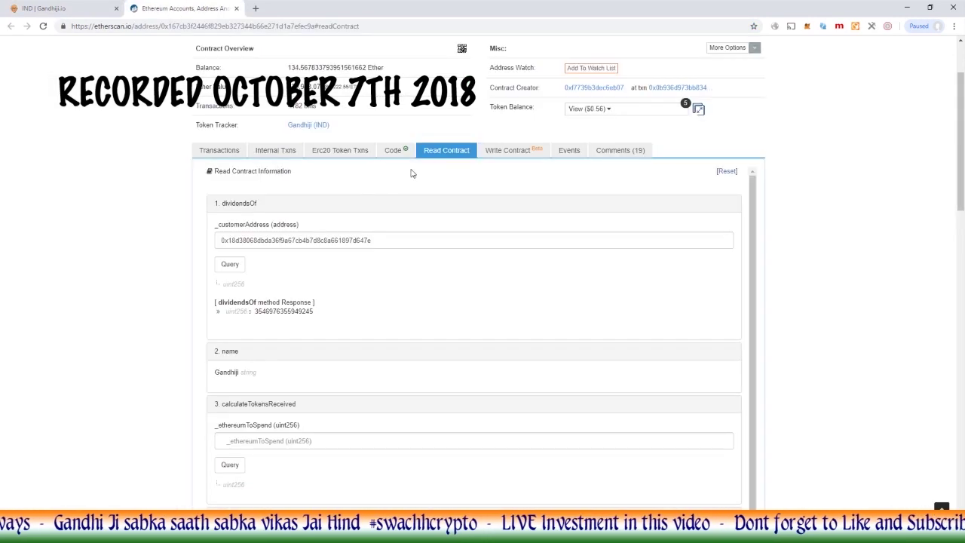
Step: Examine the contract's readable functions from dividendsOf and totalSupply down to totalEthereumBalance, balanceOf, buyPrice and myTokens
scroll(405, 204, "down", 2)
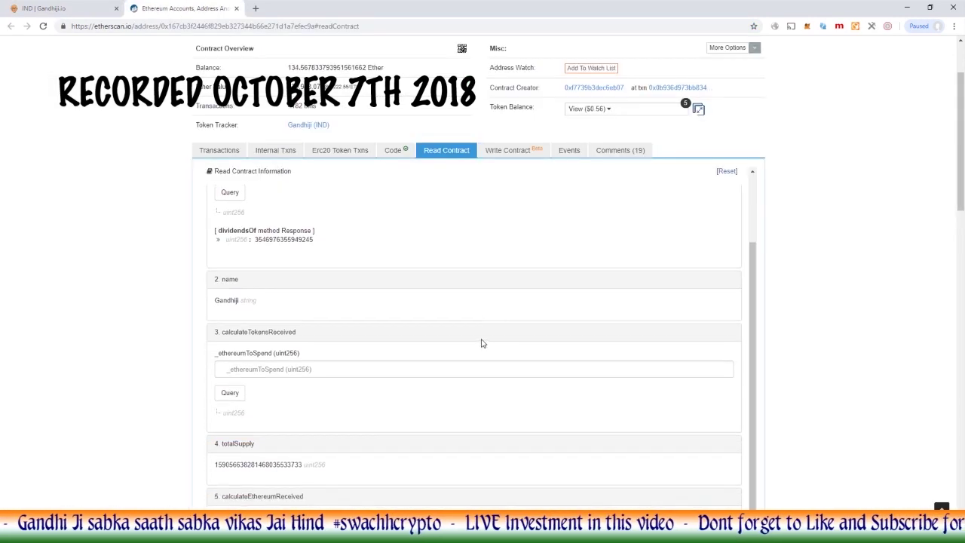
scroll(480, 343, "down", 4)
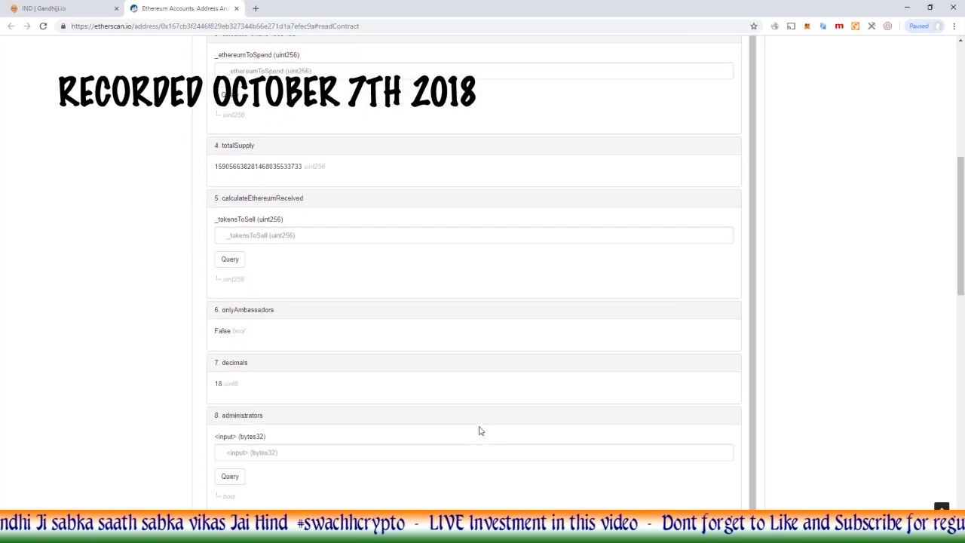
scroll(480, 431, "up", 1)
scroll(359, 312, "down", 1)
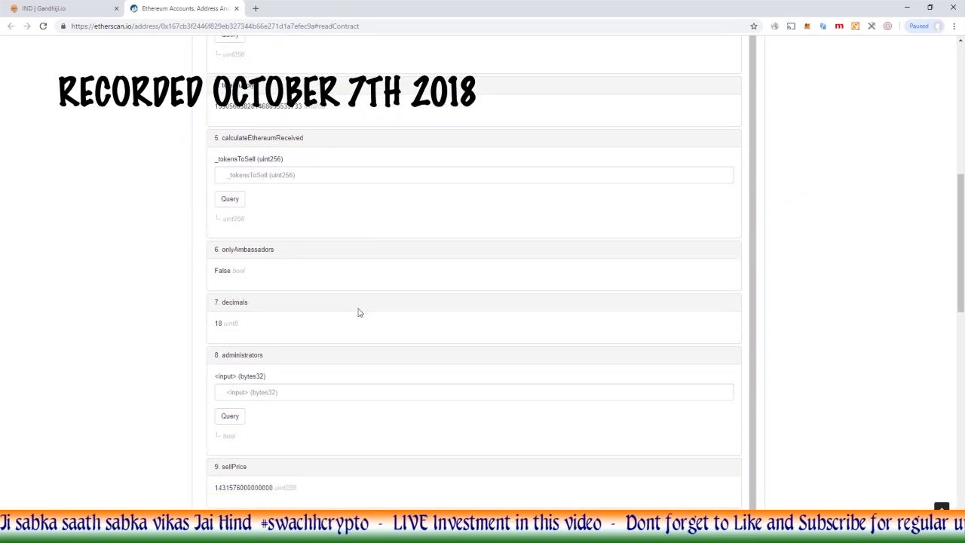
scroll(359, 313, "down", 6)
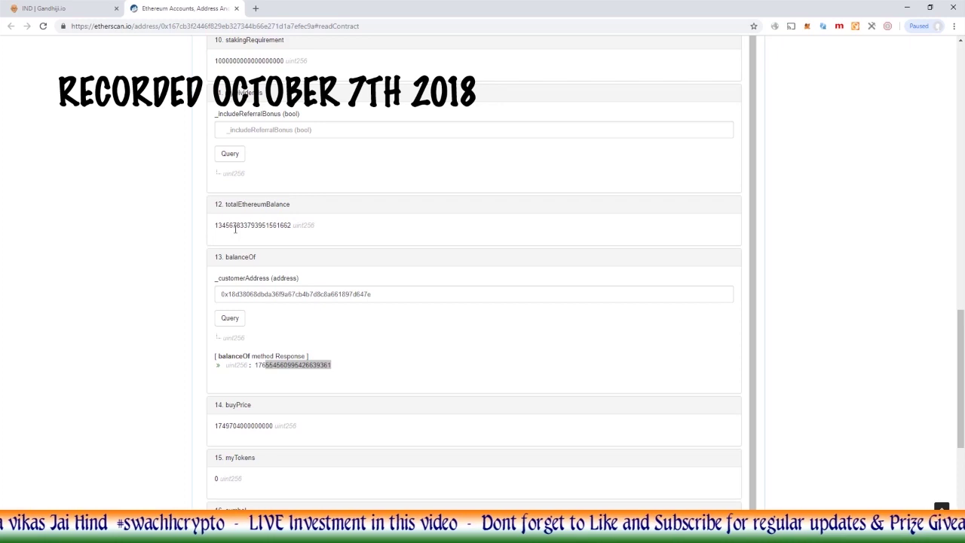
Step: Switch to the Gandhiji IND exchange page, reload it and review its contract balance, prices, dividends and token balance
left_click(42, 8)
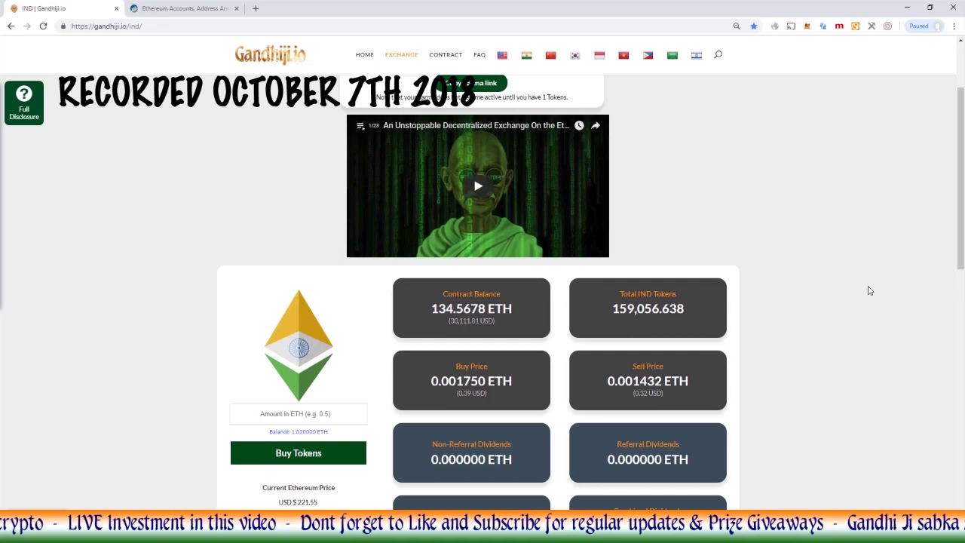
scroll(867, 288, "down", 5)
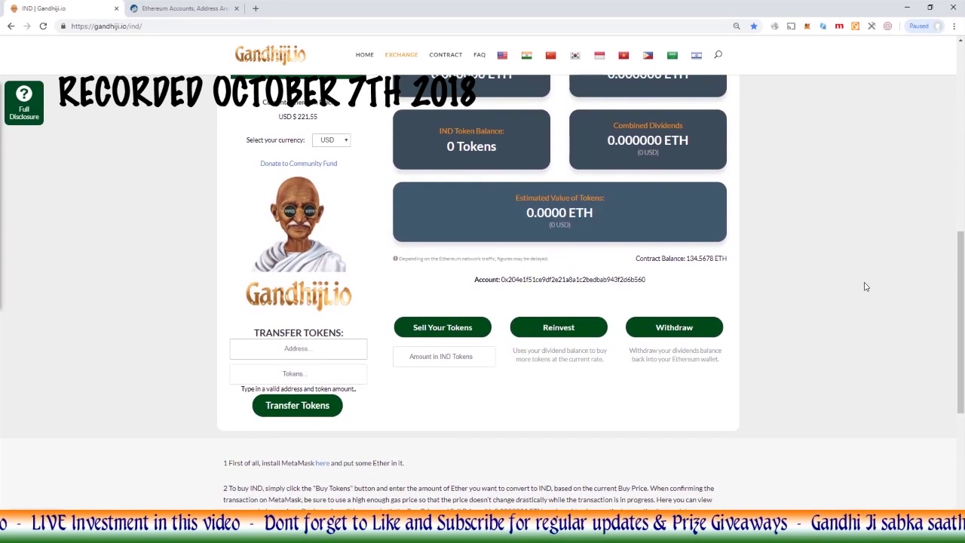
scroll(866, 286, "up", 2)
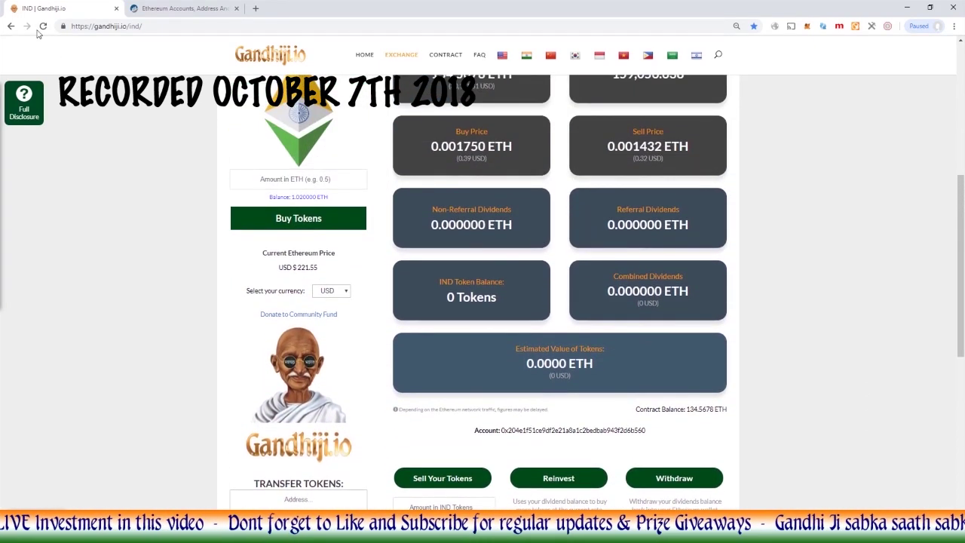
left_click(43, 27)
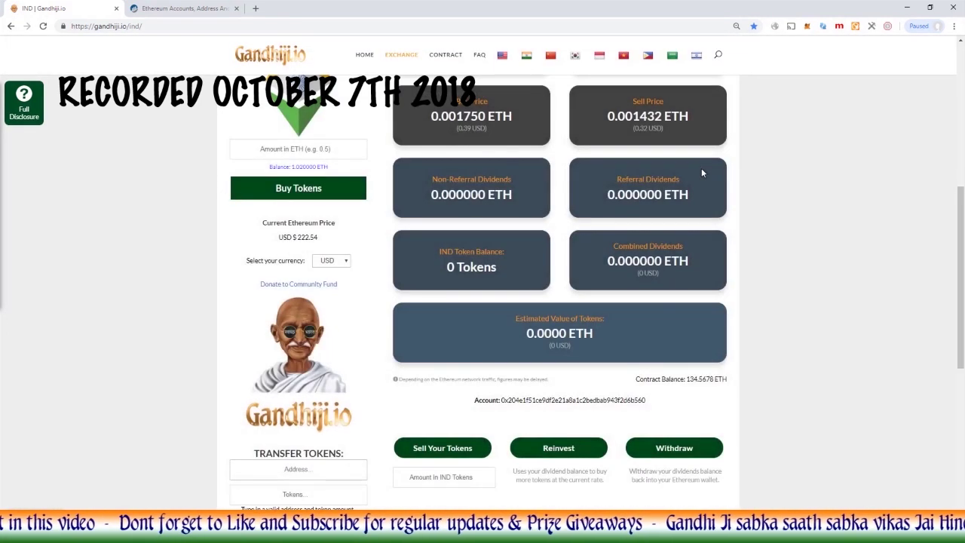
scroll(701, 172, "up", 2)
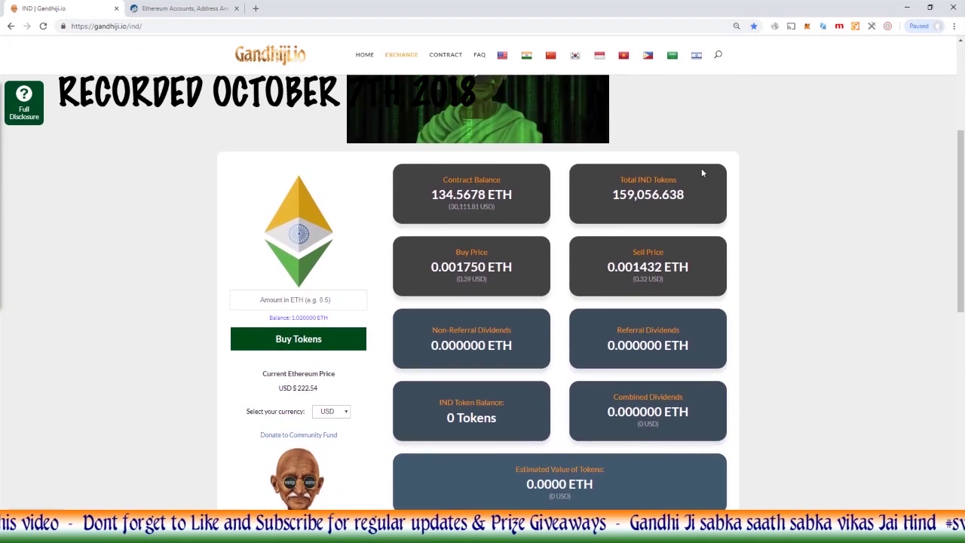
scroll(701, 172, "up", 2)
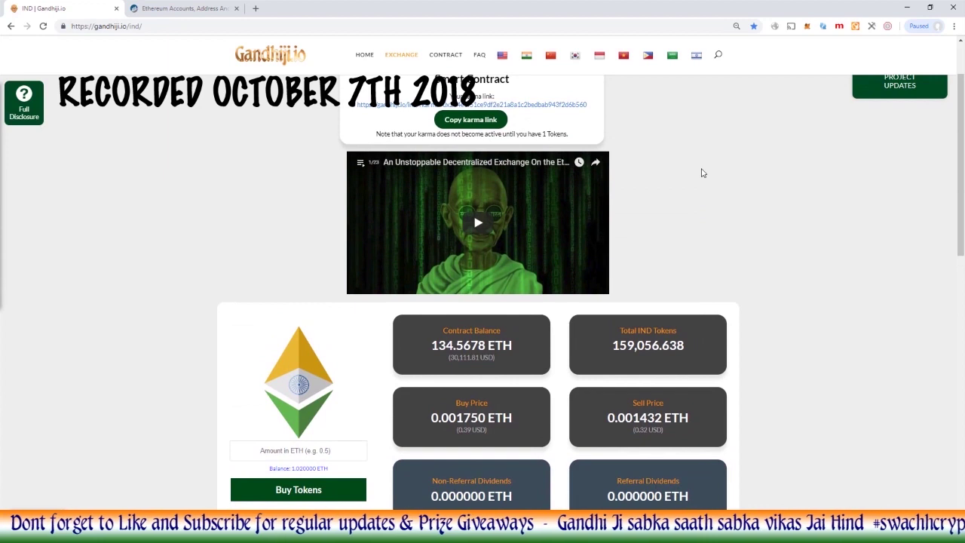
scroll(701, 173, "down", 2)
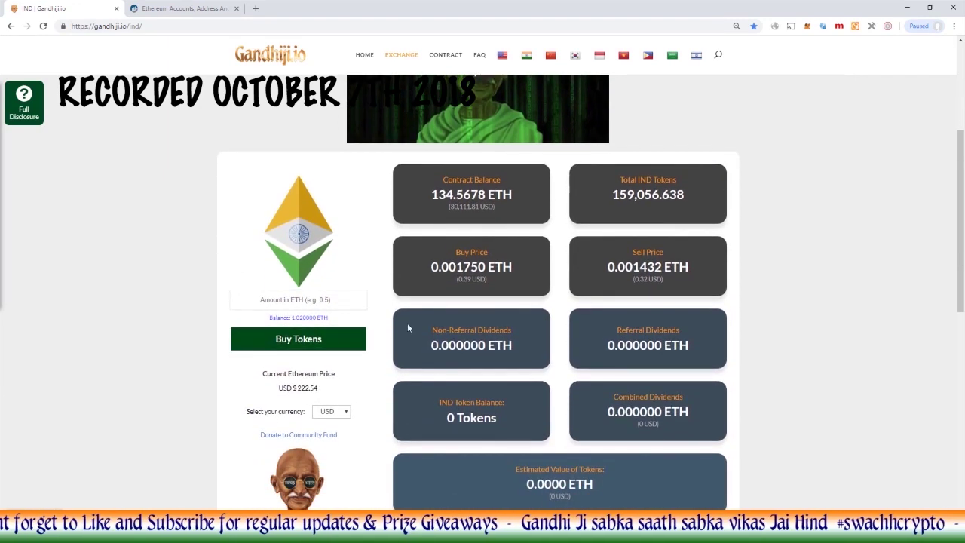
Step: Enter 1 ETH as the purchase amount on the exchange and submit the token purchase to MetaMask
left_click(325, 299)
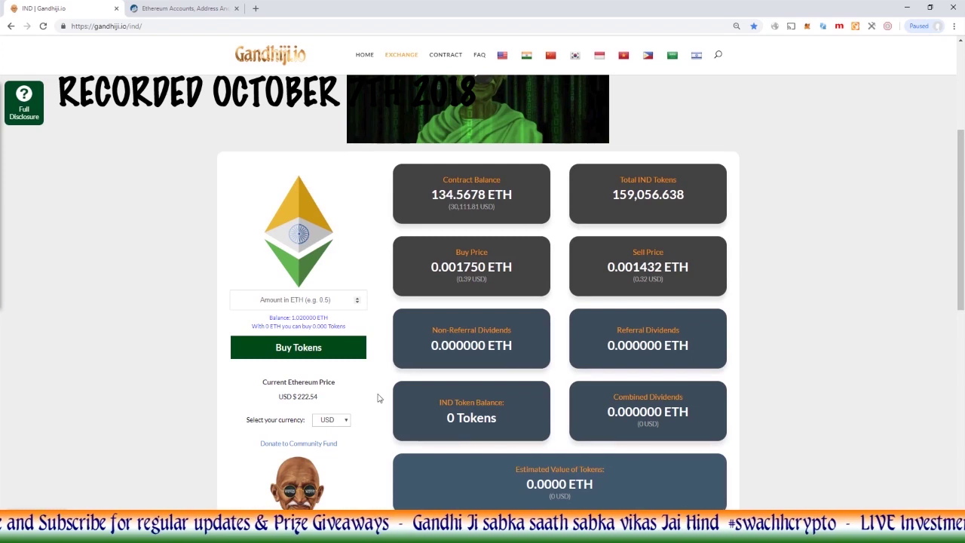
type("1")
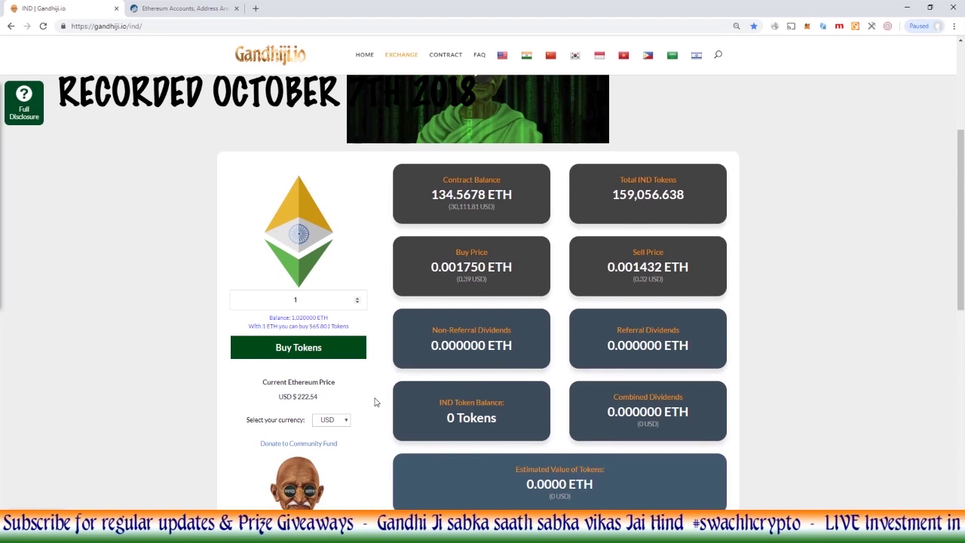
scroll(375, 402, "down", 2)
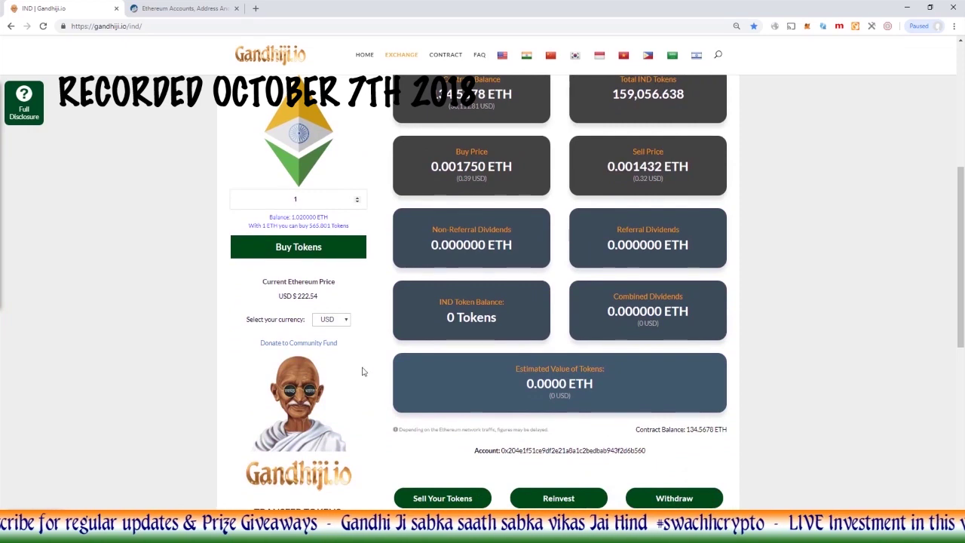
left_click(316, 255)
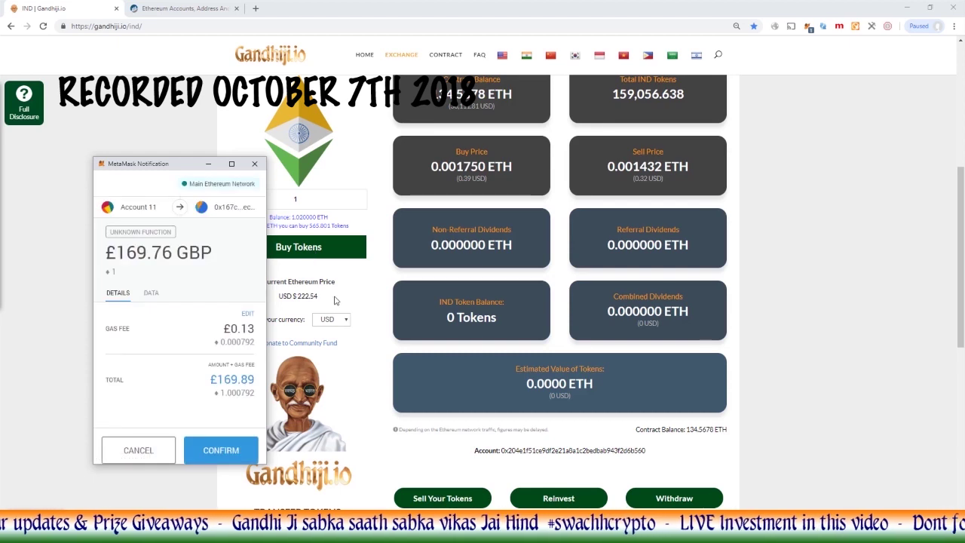
Step: Set the transaction's gas price to 8 GWEI in MetaMask, save it and confirm the token purchase
left_click(249, 314)
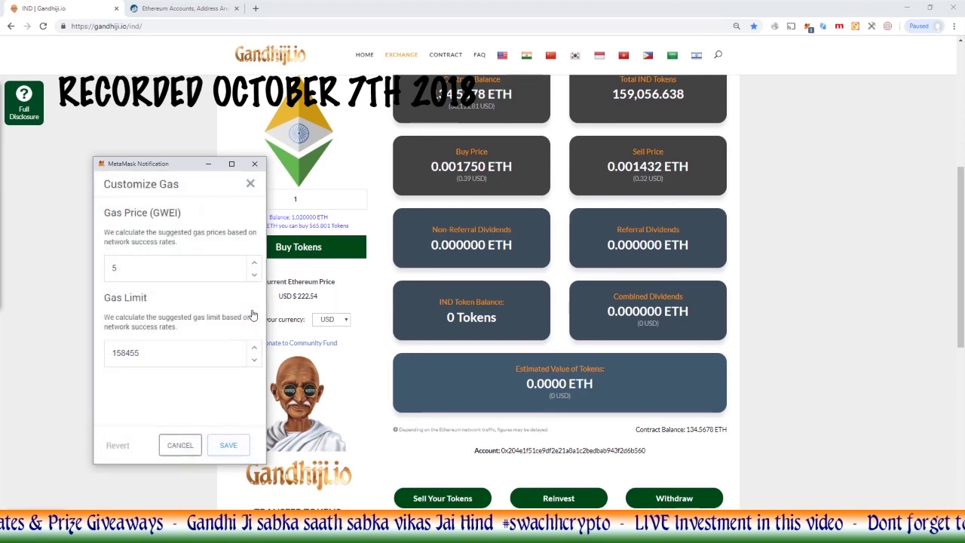
left_click(255, 263)
left_click(254, 263)
left_click(254, 263)
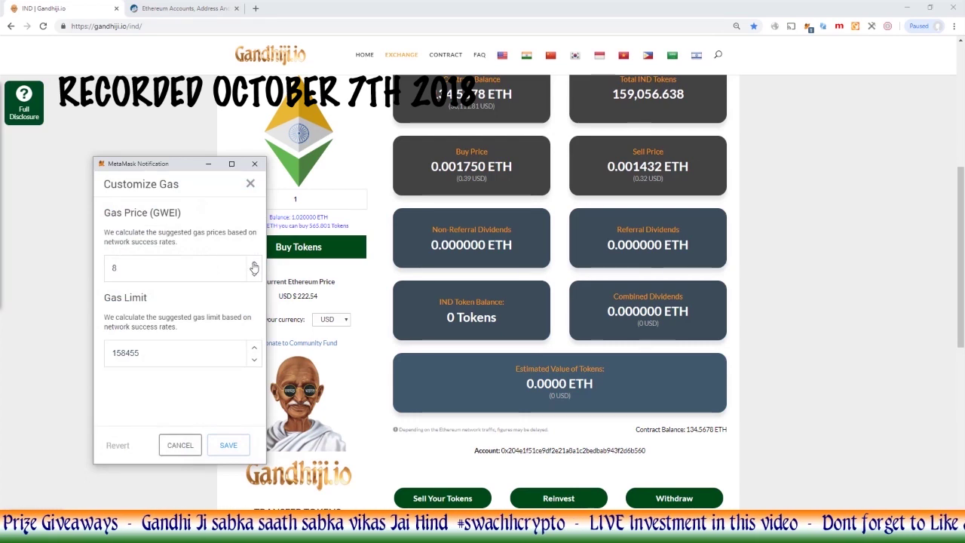
left_click(230, 446)
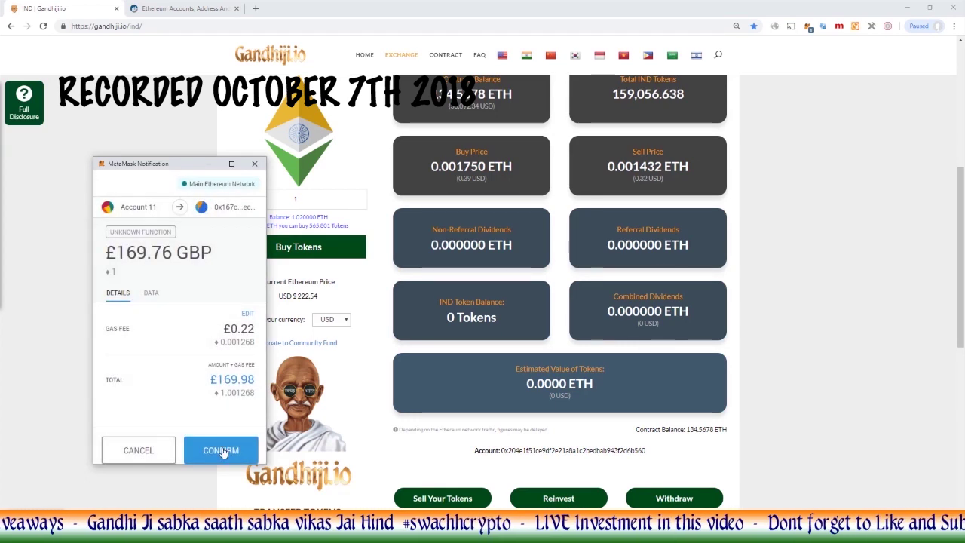
left_click(221, 450)
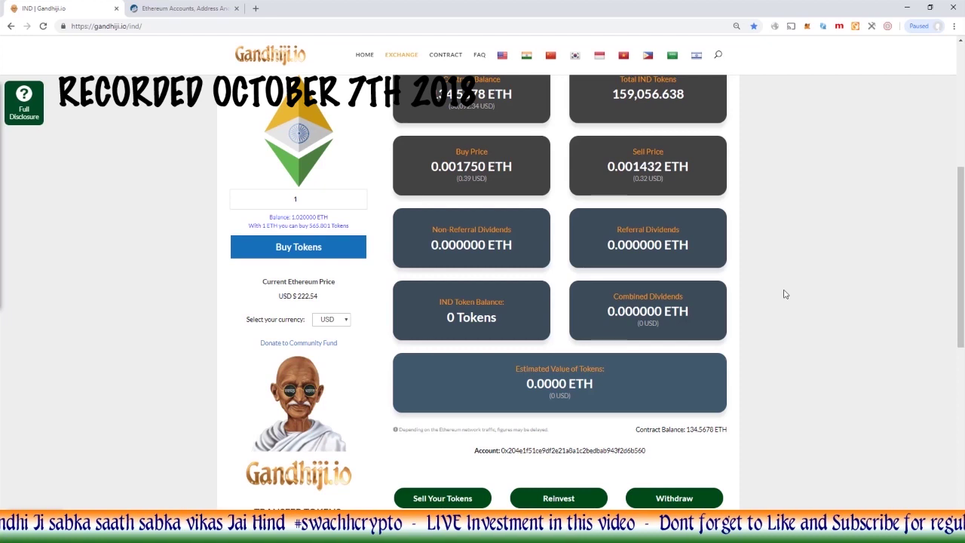
Step: Review the exchange's token balance, dividends and estimated token value for the purchasing account
scroll(784, 295, "up", 3)
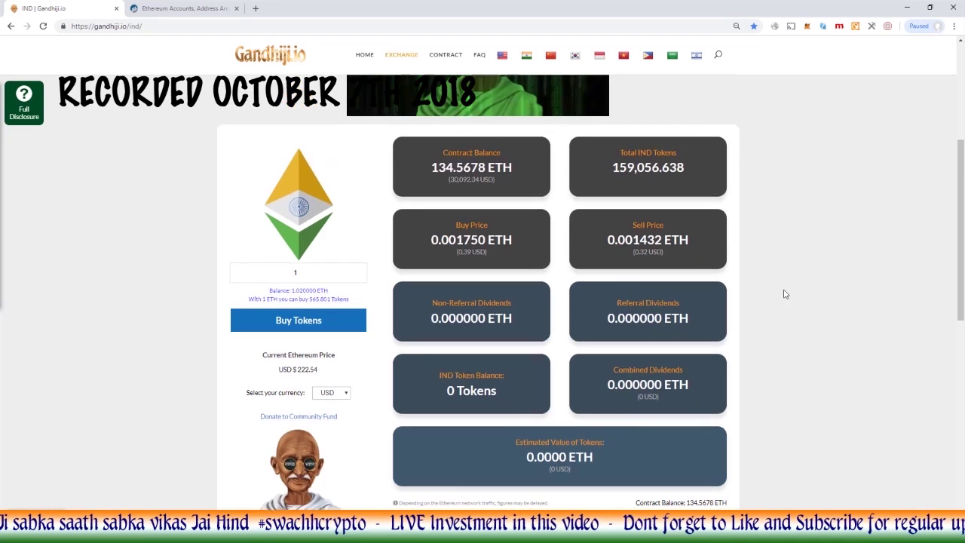
scroll(785, 294, "down", 2)
scroll(784, 294, "down", 1)
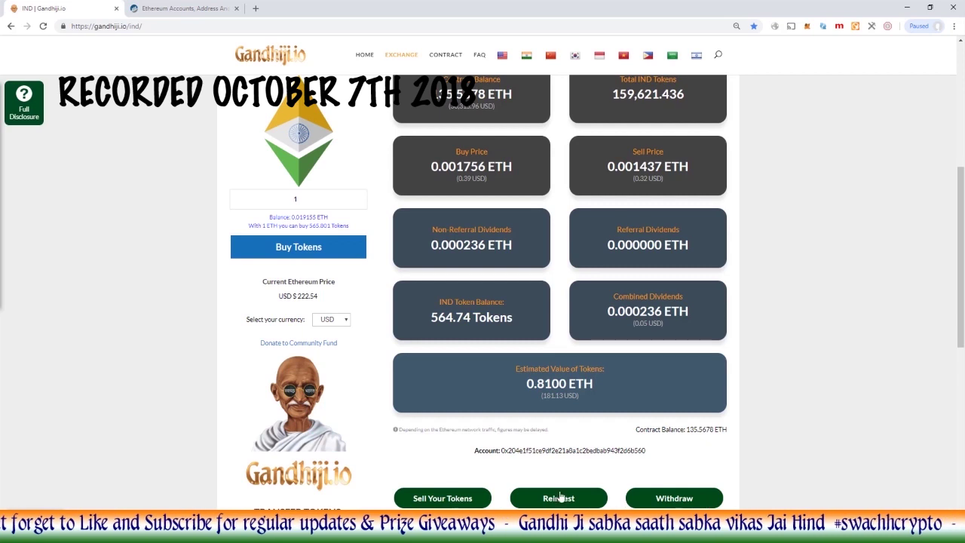
Step: Open the community fund donation form and view its donation address on Etherscan
left_click(316, 344)
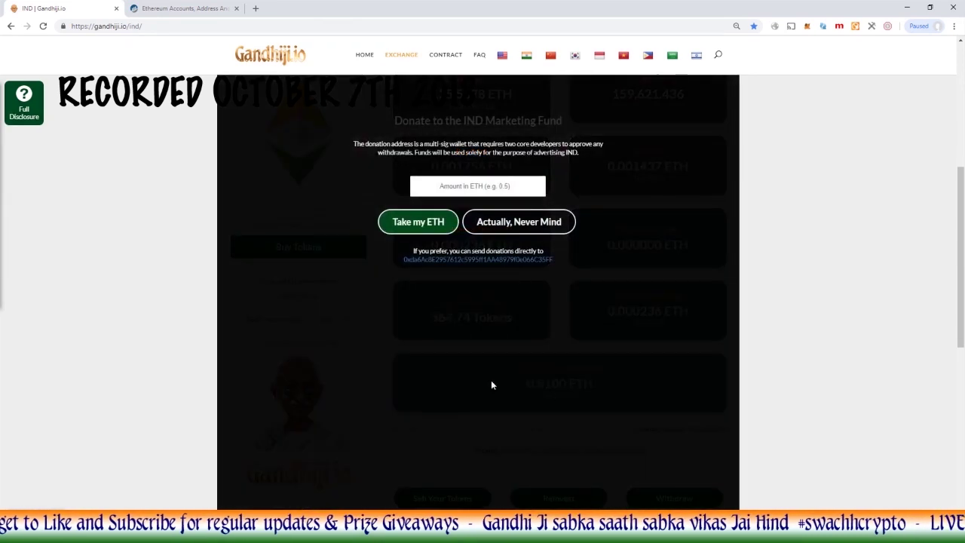
left_click(487, 260)
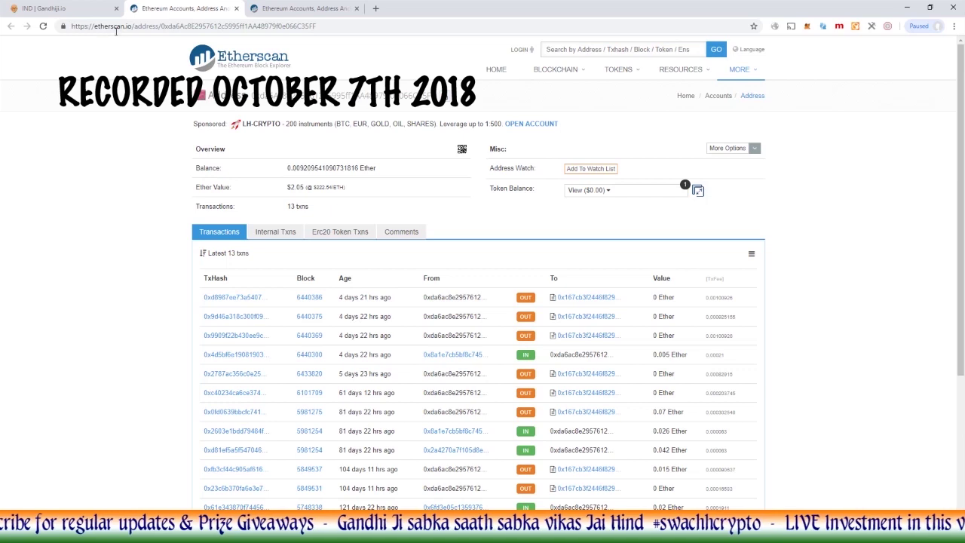
Step: Return to the exchange, dismiss the donation form and enter the fund's donation address as the token transfer recipient
left_click(62, 11)
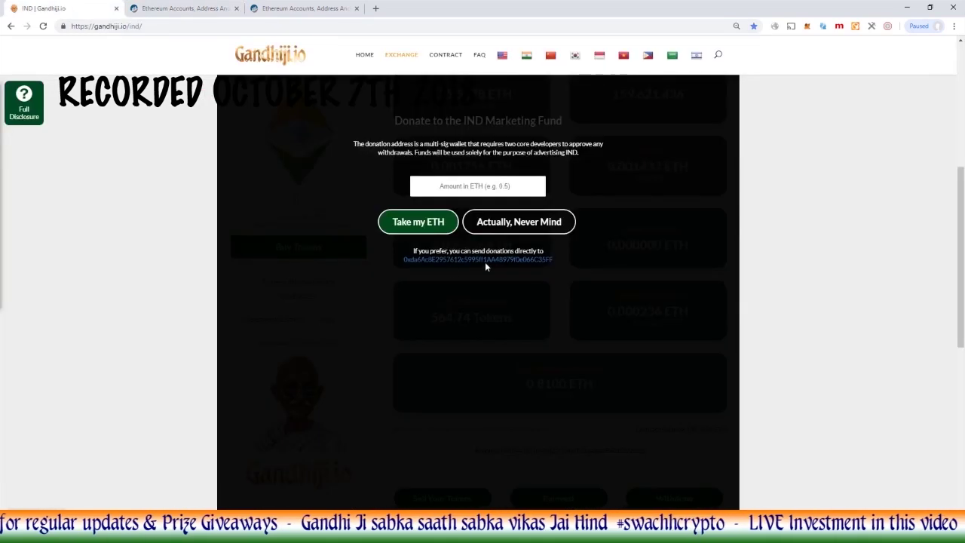
left_click(519, 222)
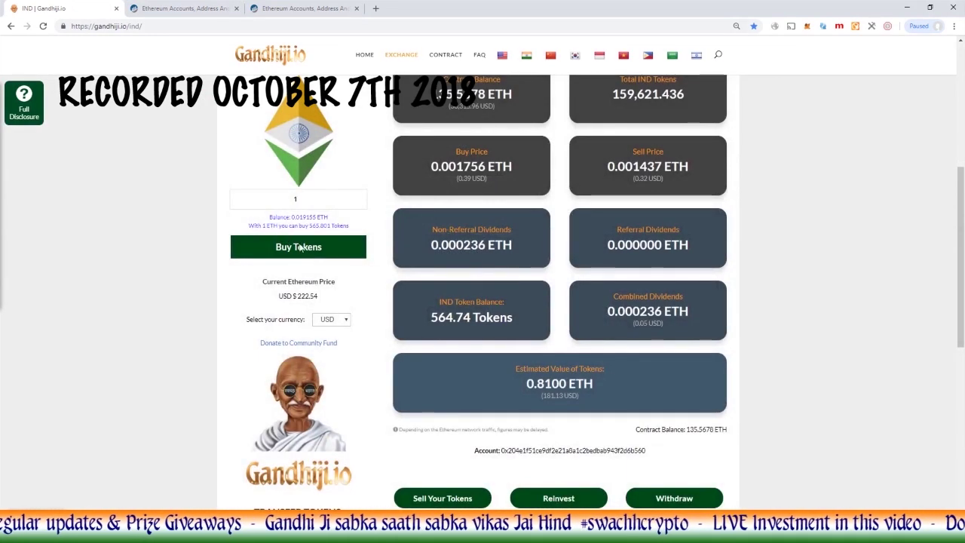
scroll(302, 257, "down", 2)
left_click(301, 328)
key("ctrl+v")
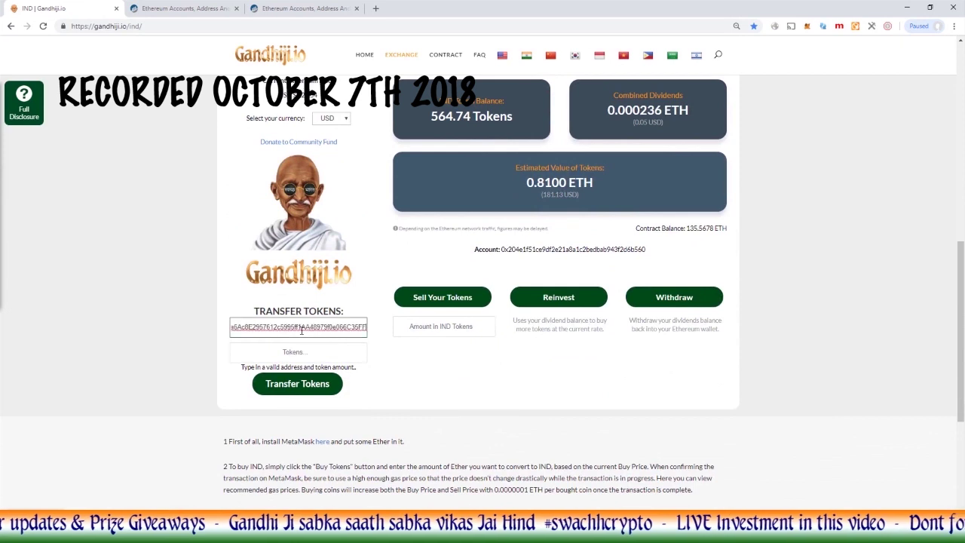
Step: Set the transfer amount to 56 IND tokens and submit the transfer to MetaMask
left_click(306, 352)
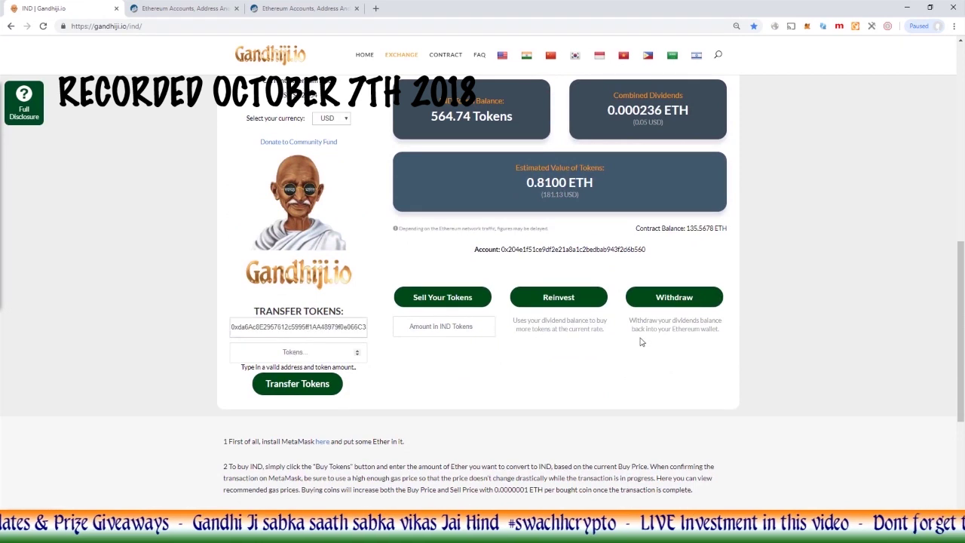
type("55")
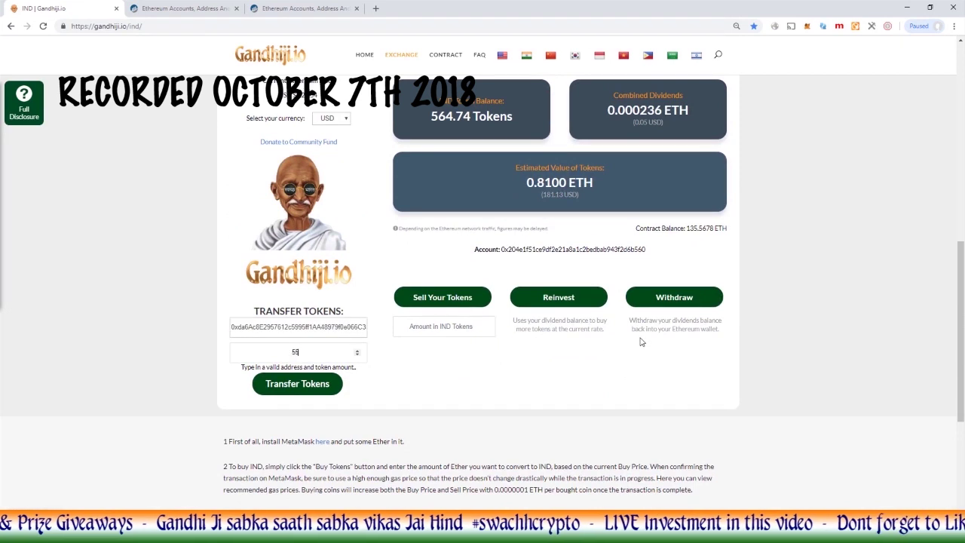
key("BackSpace")
type("6")
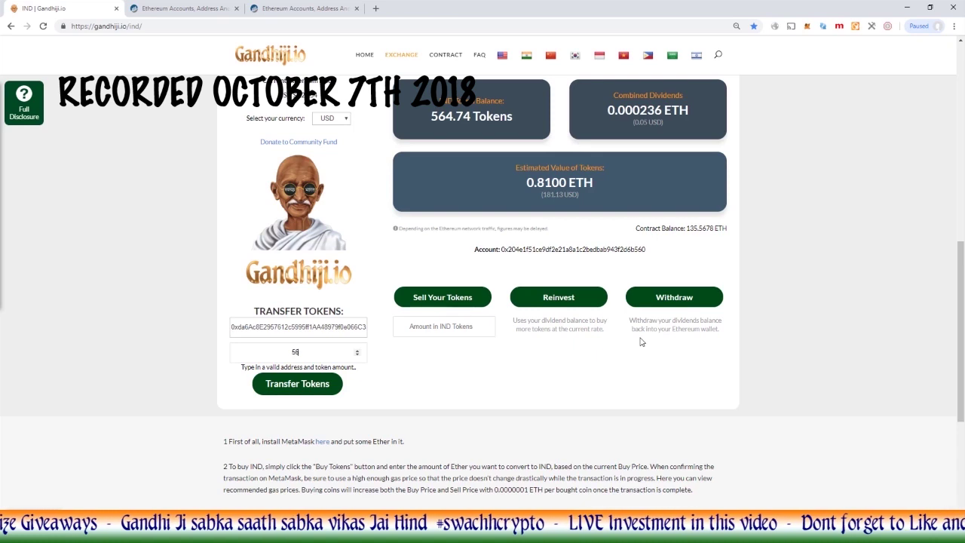
left_click(299, 384)
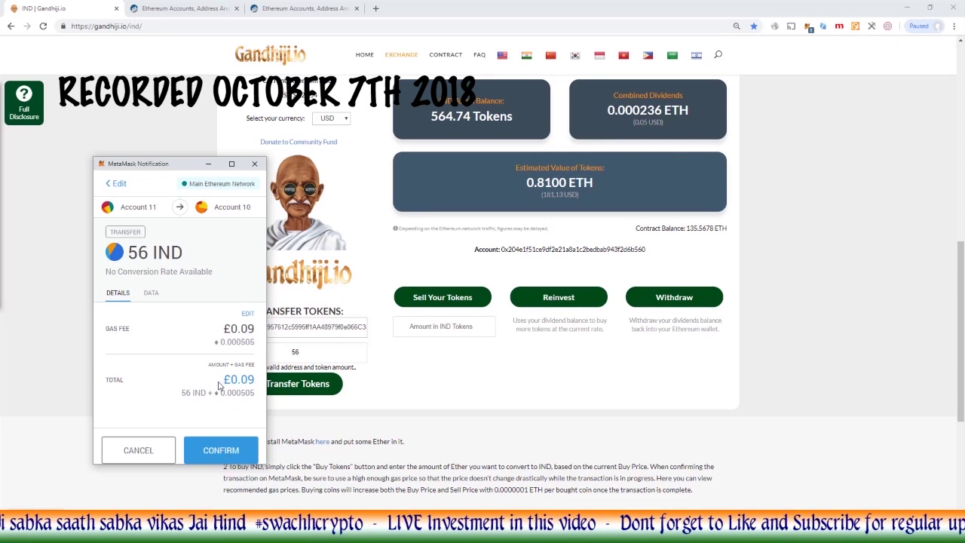
Step: Set the transfer's gas price to 7 GWEI in MetaMask, save it and confirm the transaction
left_click(249, 314)
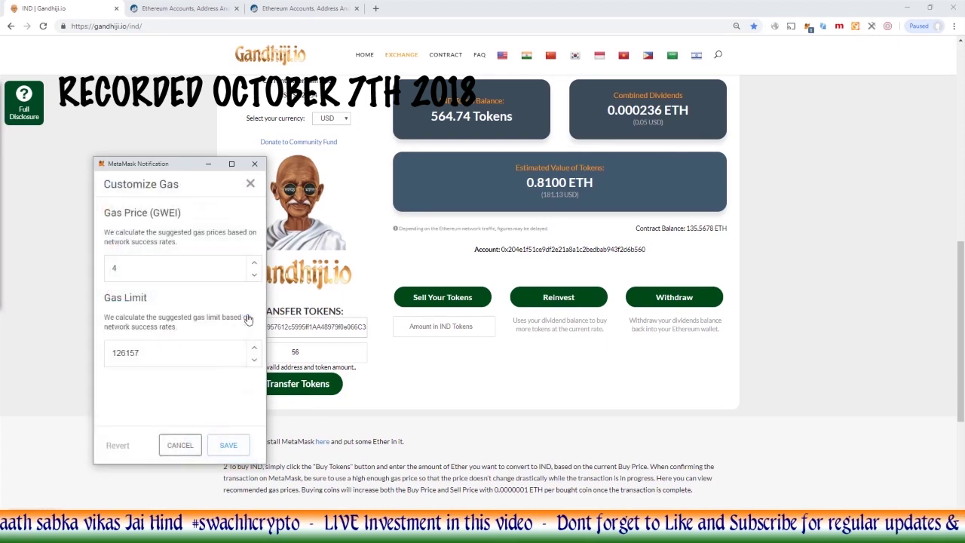
double_click(254, 264)
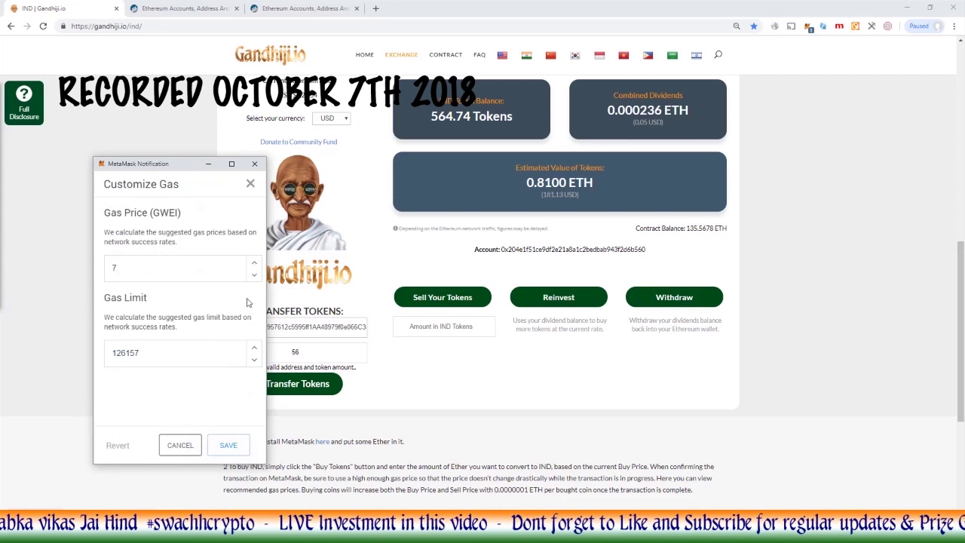
left_click(228, 445)
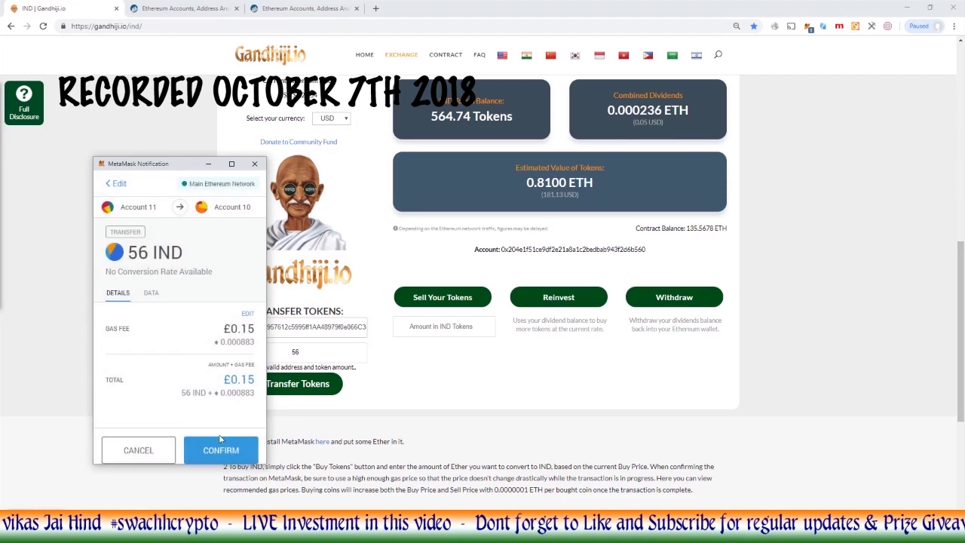
left_click(224, 452)
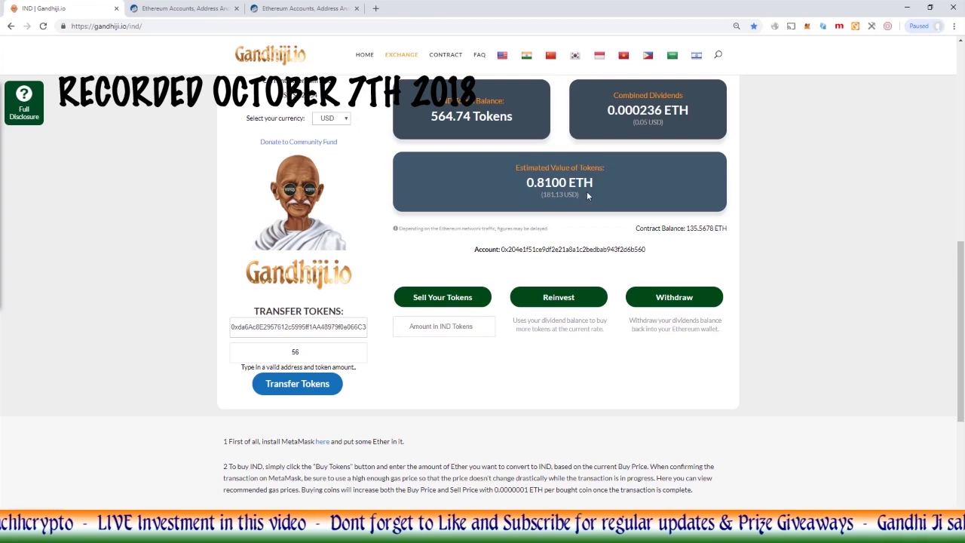
Step: Check the exchange's IND token balance, dividends, buy and sell prices and estimated token value following the transfer
scroll(587, 195, "up", 2)
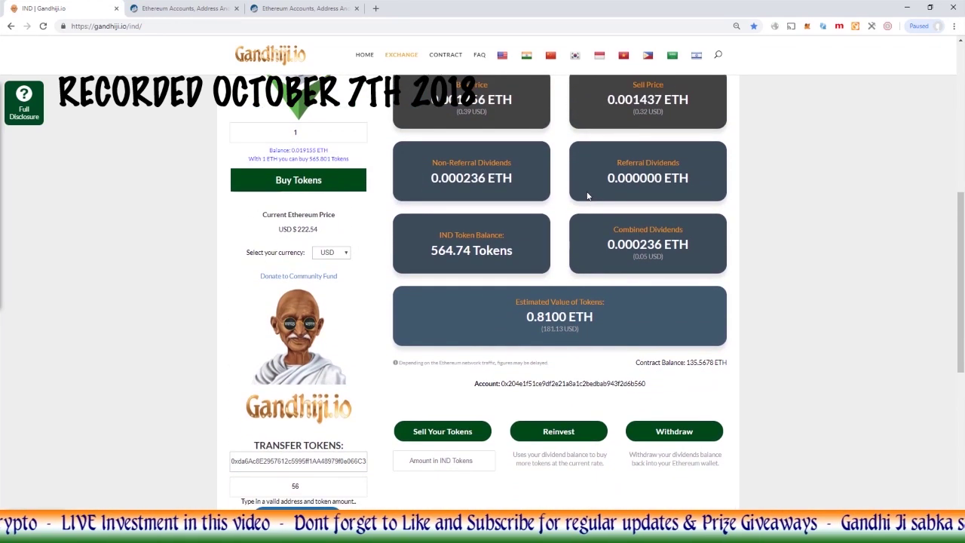
scroll(603, 315, "up", 1)
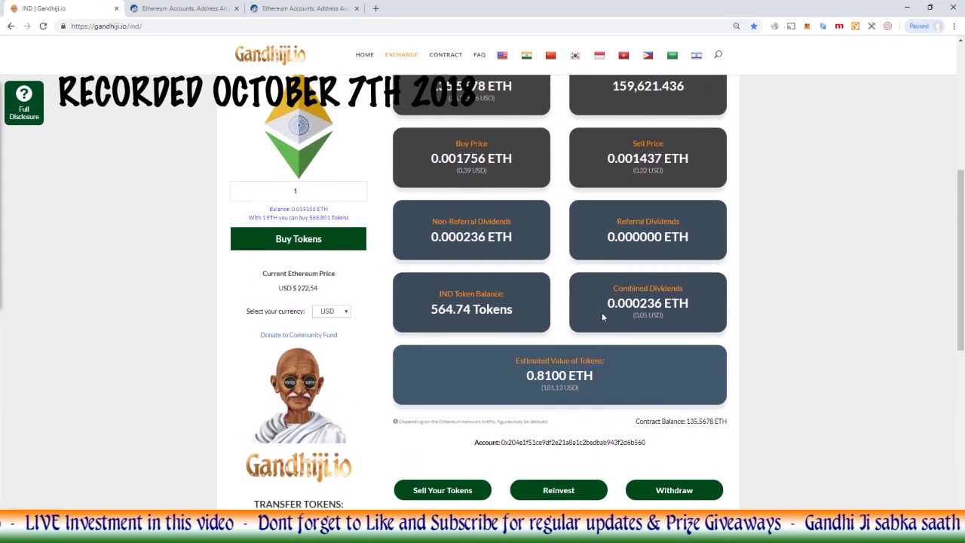
scroll(602, 316, "up", 1)
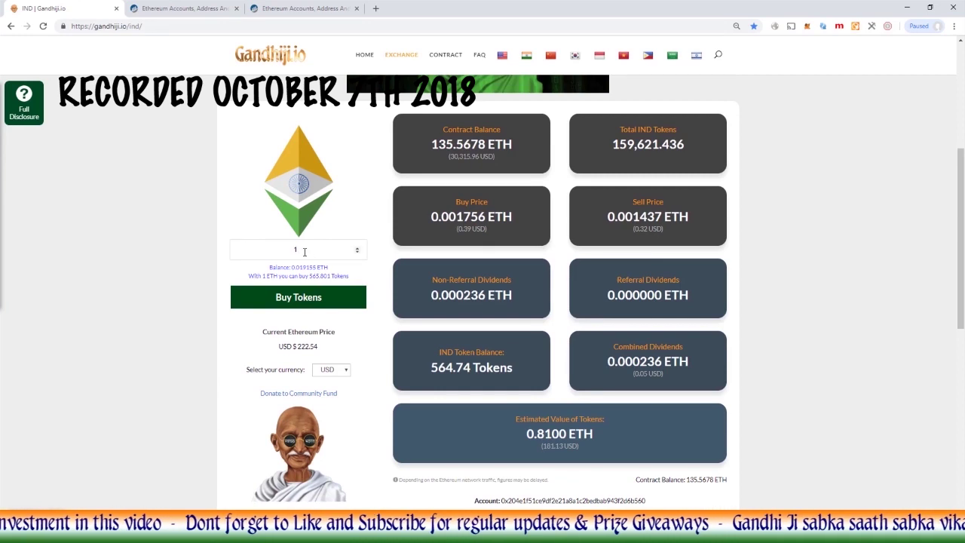
scroll(305, 251, "down", 1)
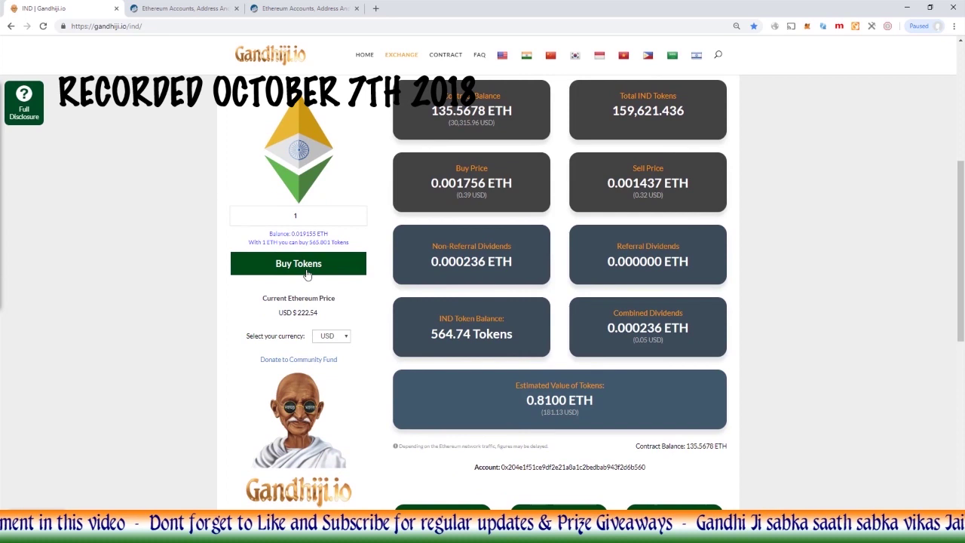
left_click(307, 273)
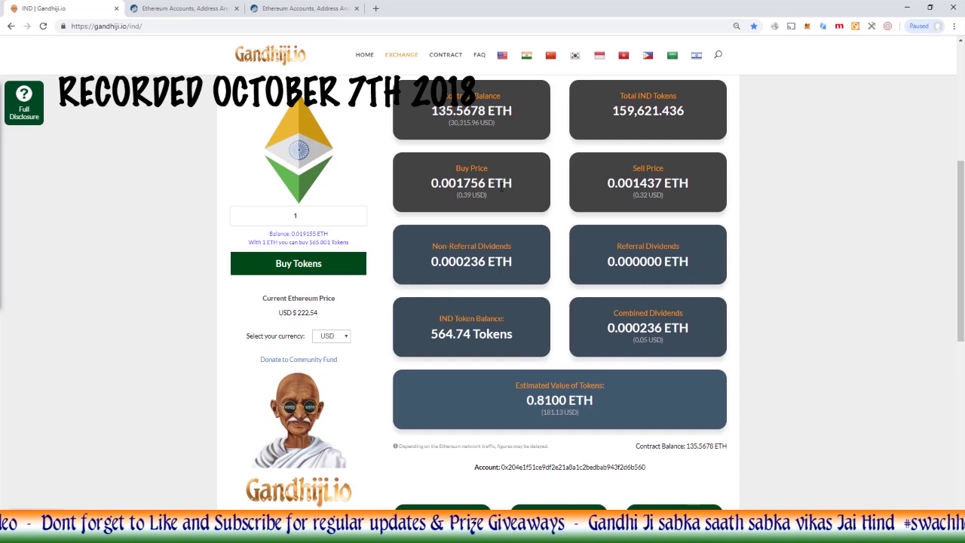
scroll(501, 329, "down", 2)
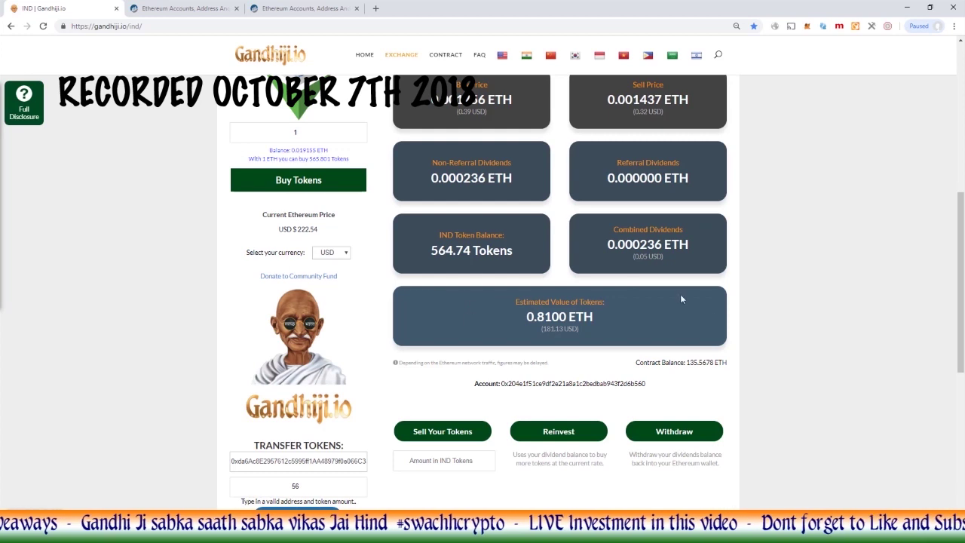
scroll(680, 295, "up", 1)
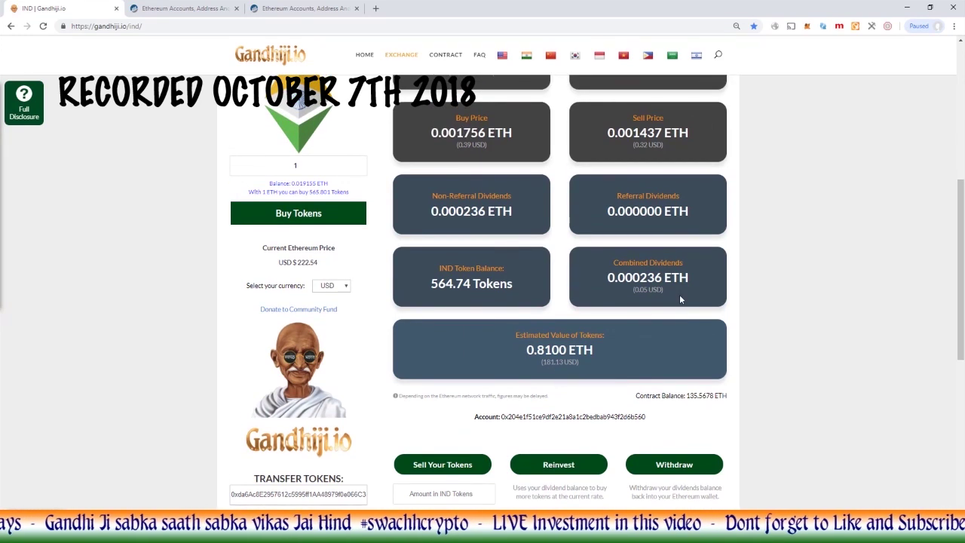
scroll(679, 298, "up", 1)
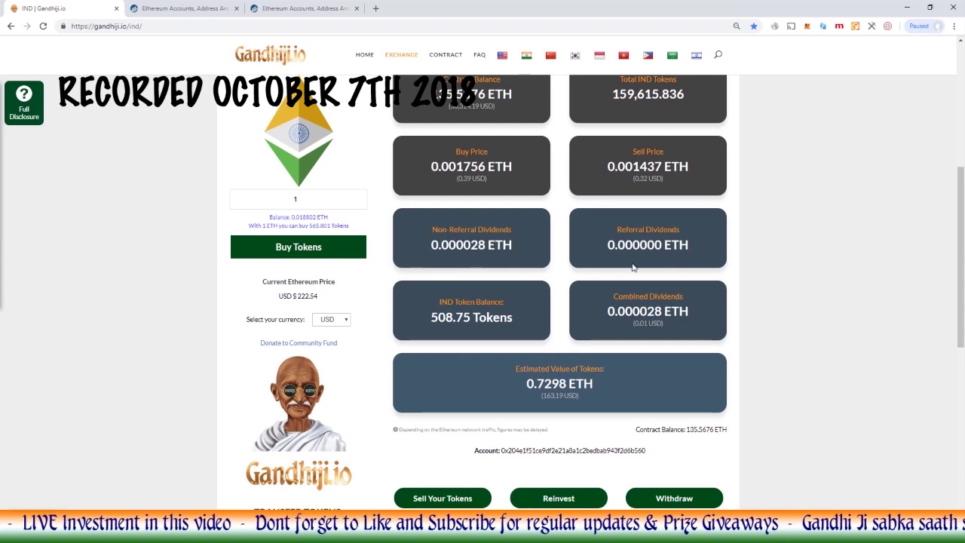
scroll(612, 264, "up", 1)
scroll(612, 264, "down", 2)
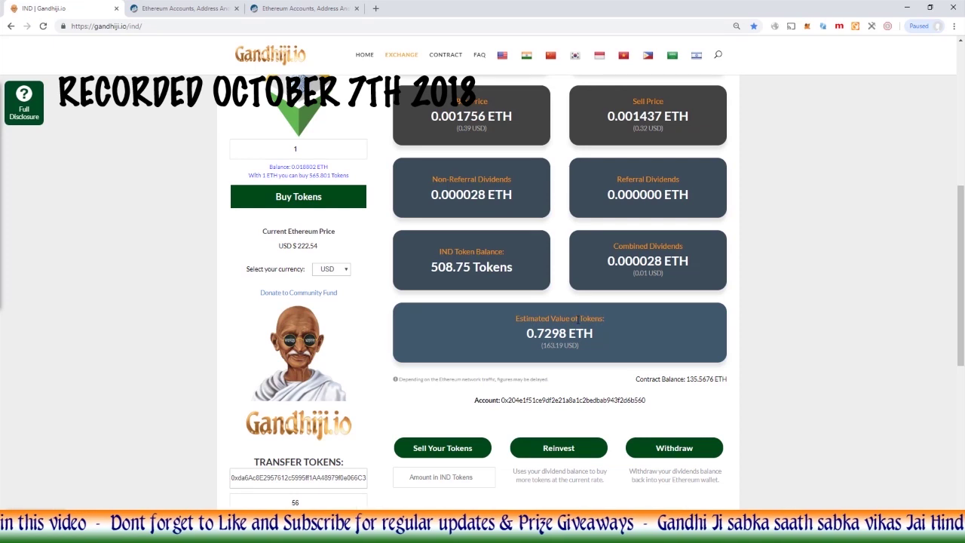
scroll(577, 319, "up", 1)
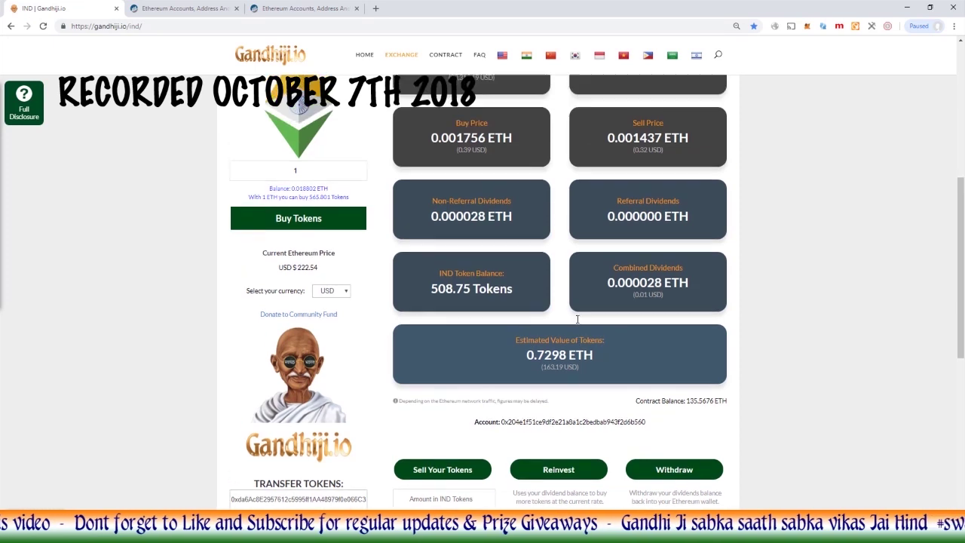